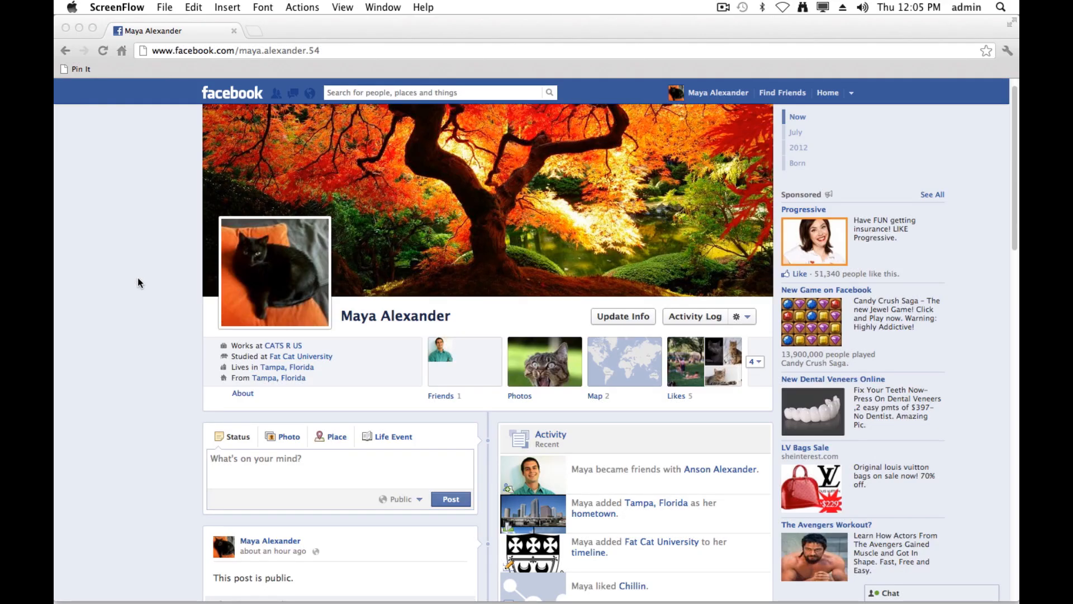
Draft a timeline status update reading "Here is my status update" without posting it.
scroll(135, 276, down, 3)
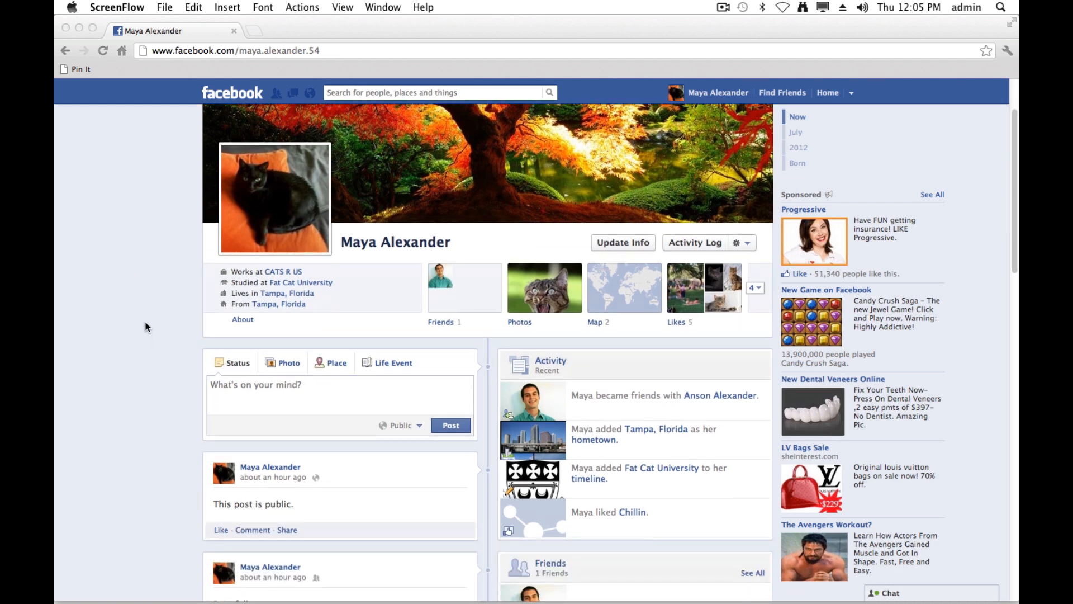
click(249, 390)
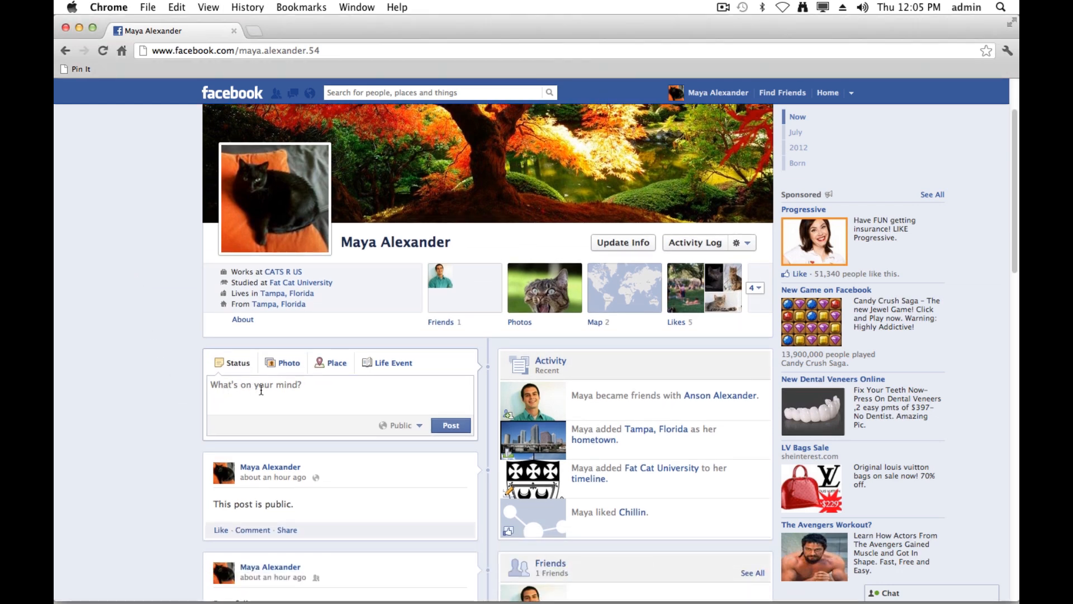
click(261, 390)
text(Here is m)
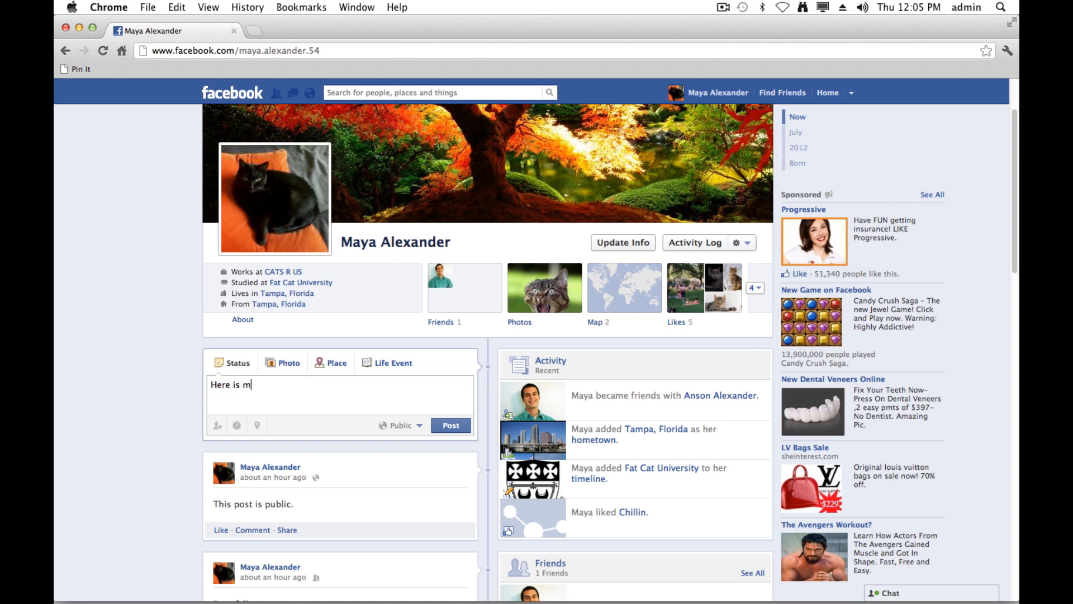
text(y status update)
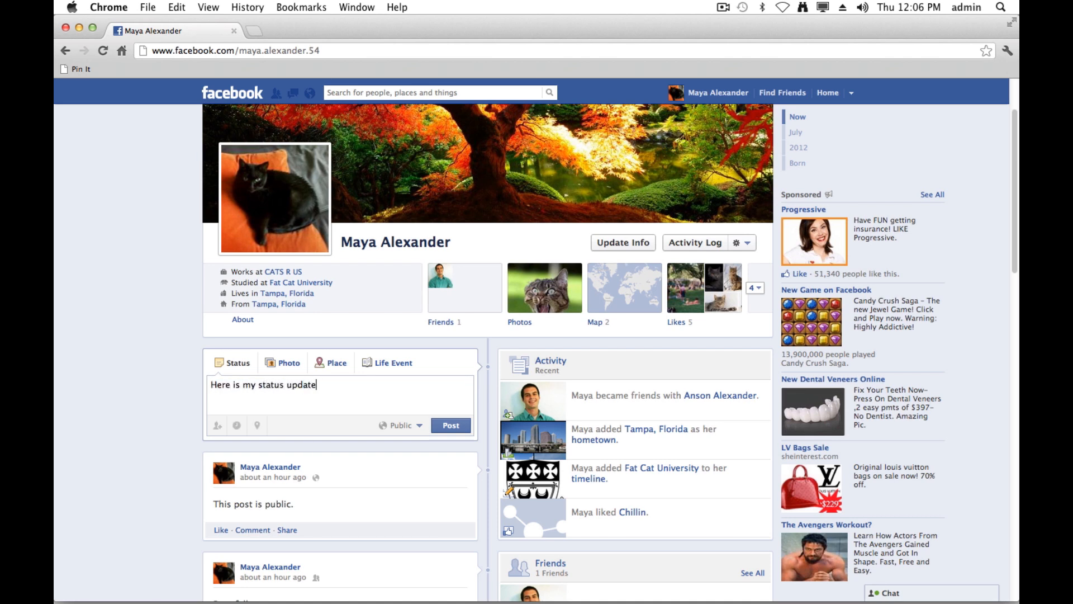
Try a custom audience for the status update that shows it to Friends and hides it from the Family list, and cancel the change.
click(419, 426)
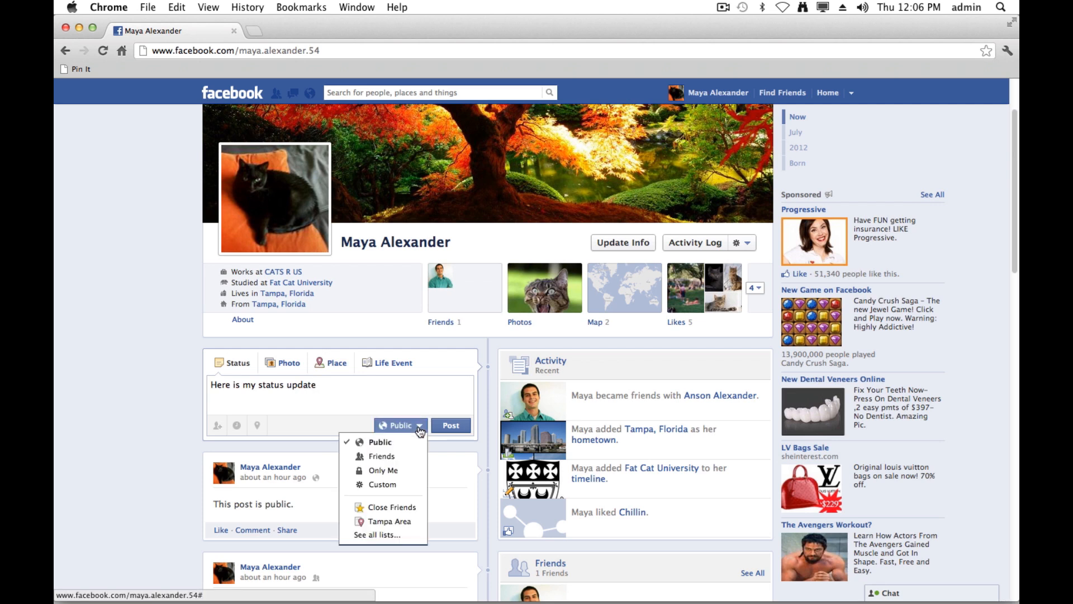
click(390, 490)
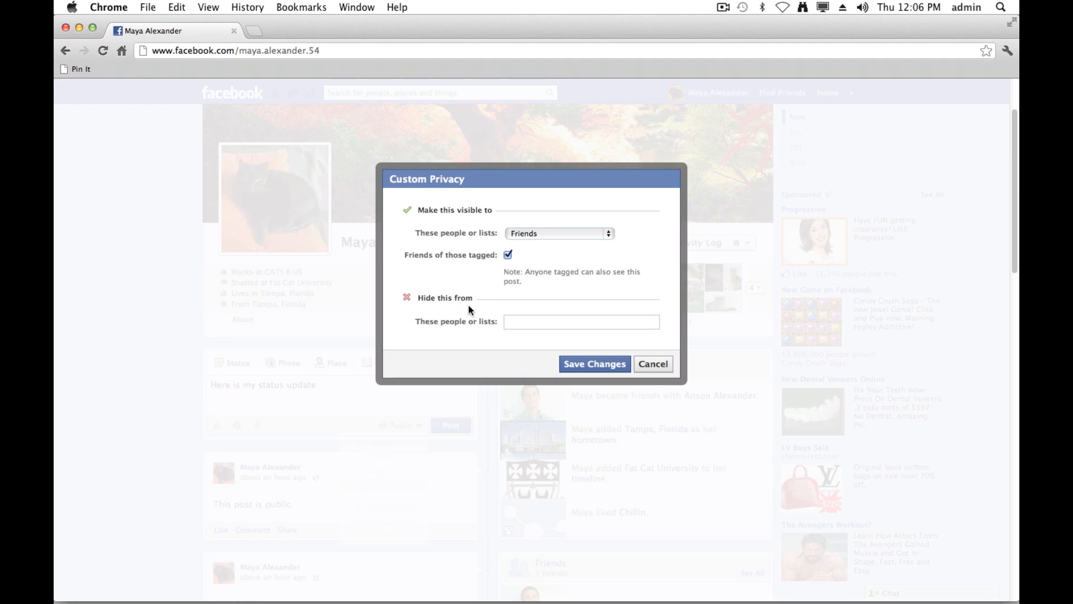
click(516, 323)
text(fa)
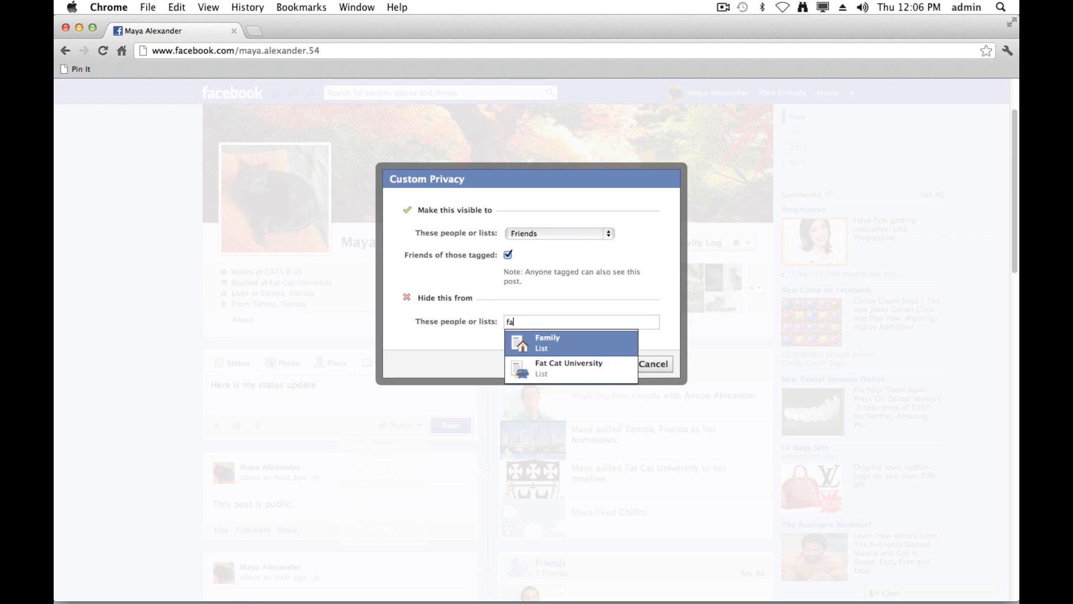
click(527, 341)
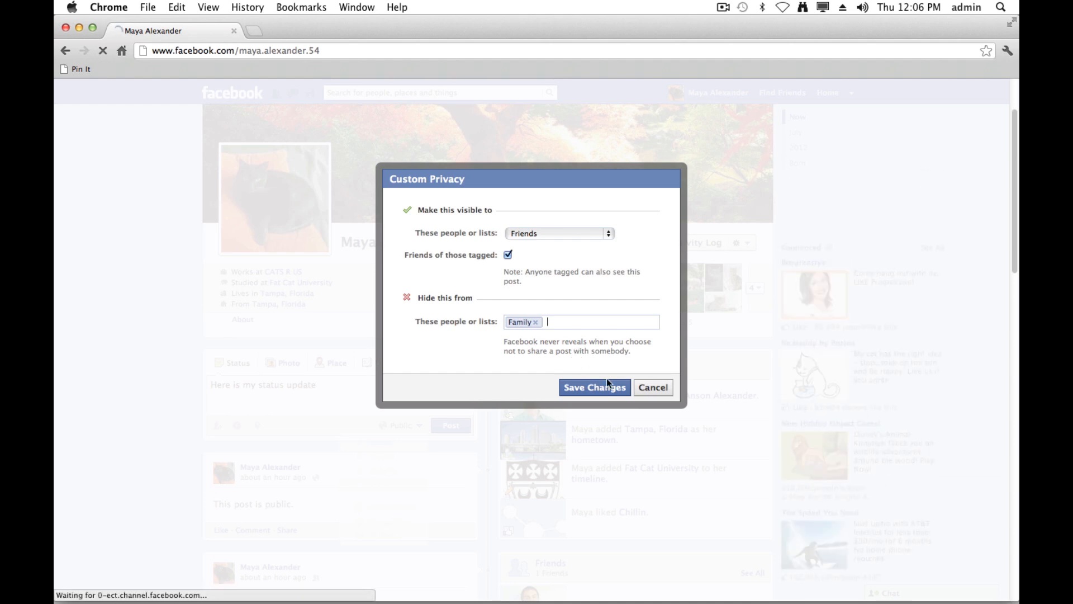
click(654, 388)
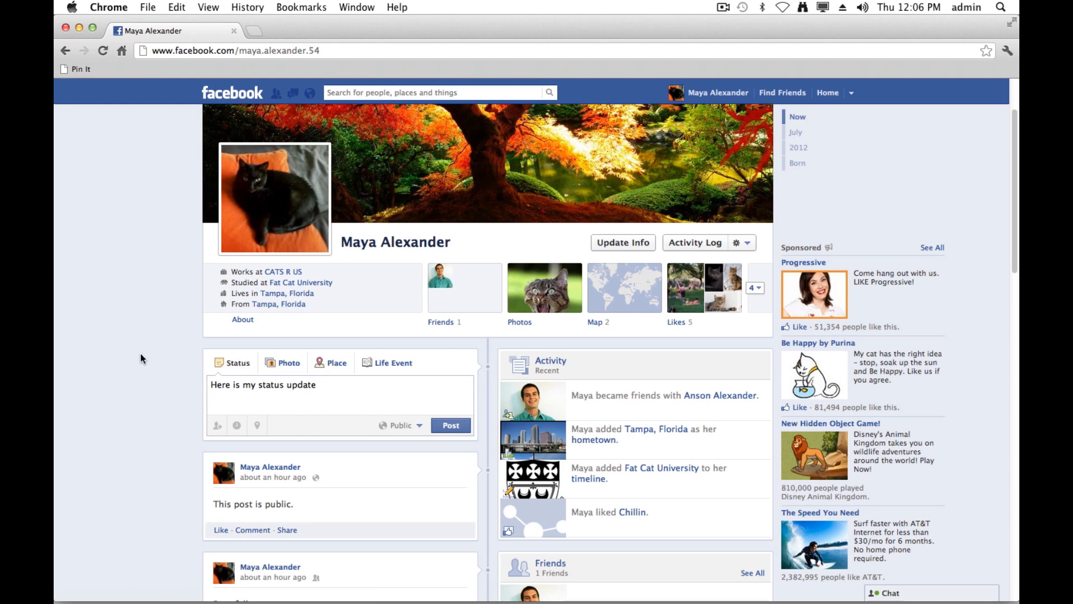
Examine the audience options of the existing post "This post is public." without changing them.
scroll(152, 347, down, 5)
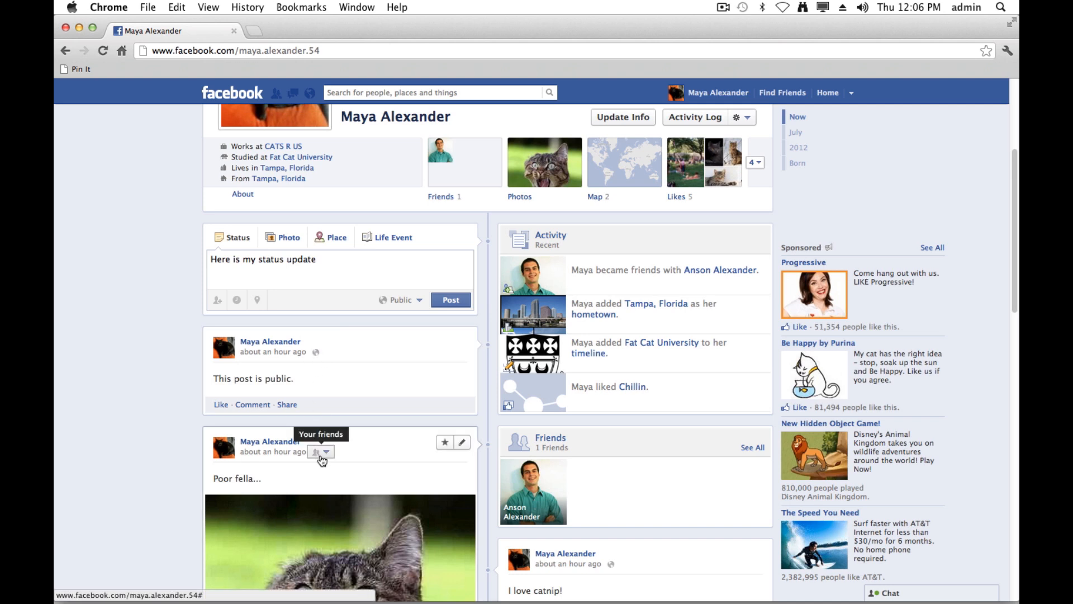
click(323, 354)
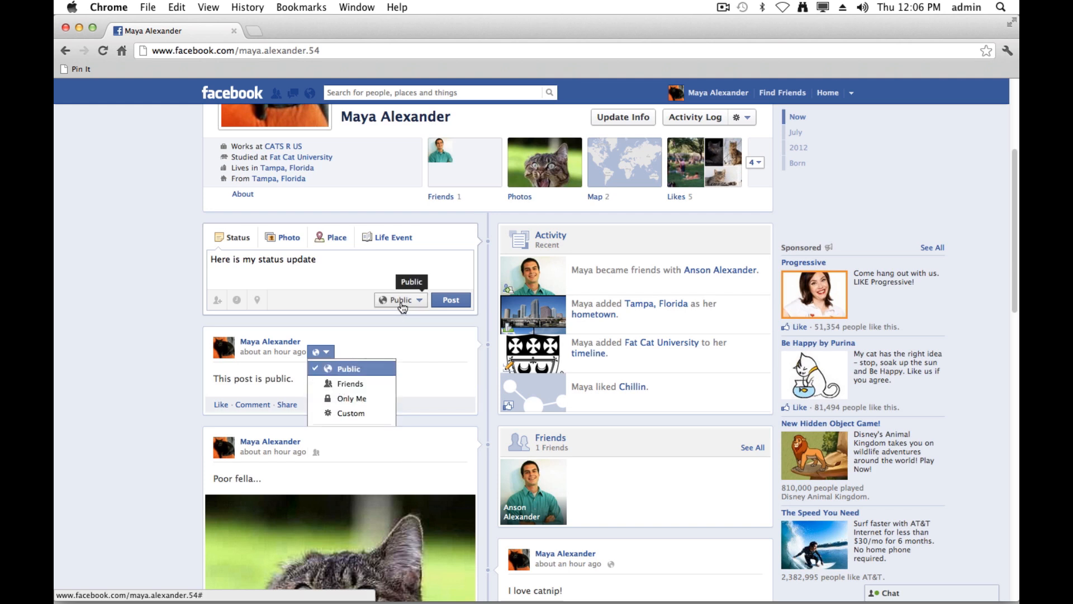
click(169, 328)
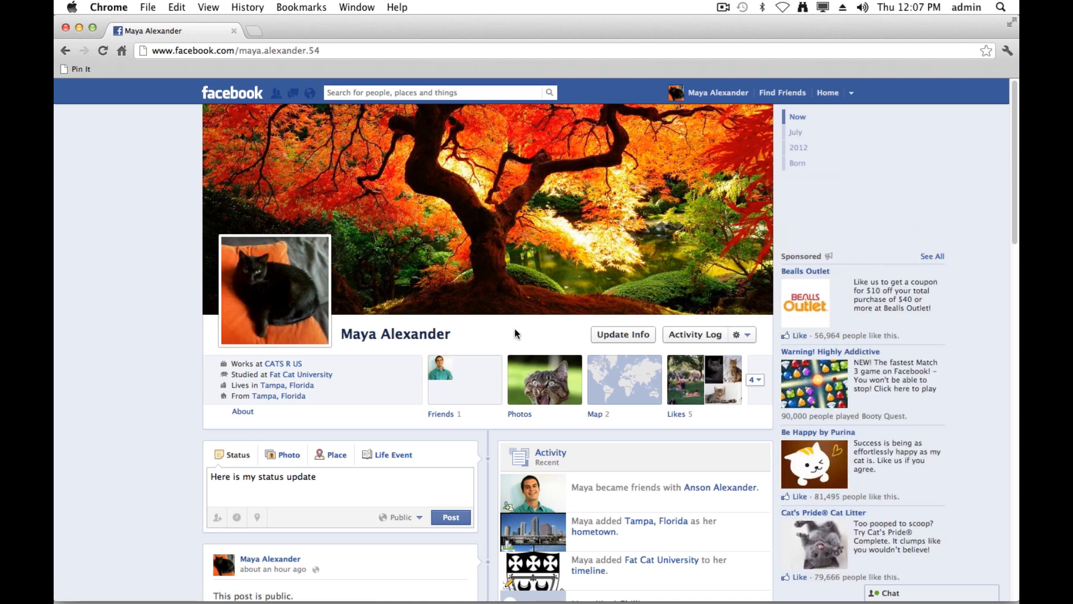
Open the View As preview of the timeline, leaving the page without finishing the draft post.
click(745, 338)
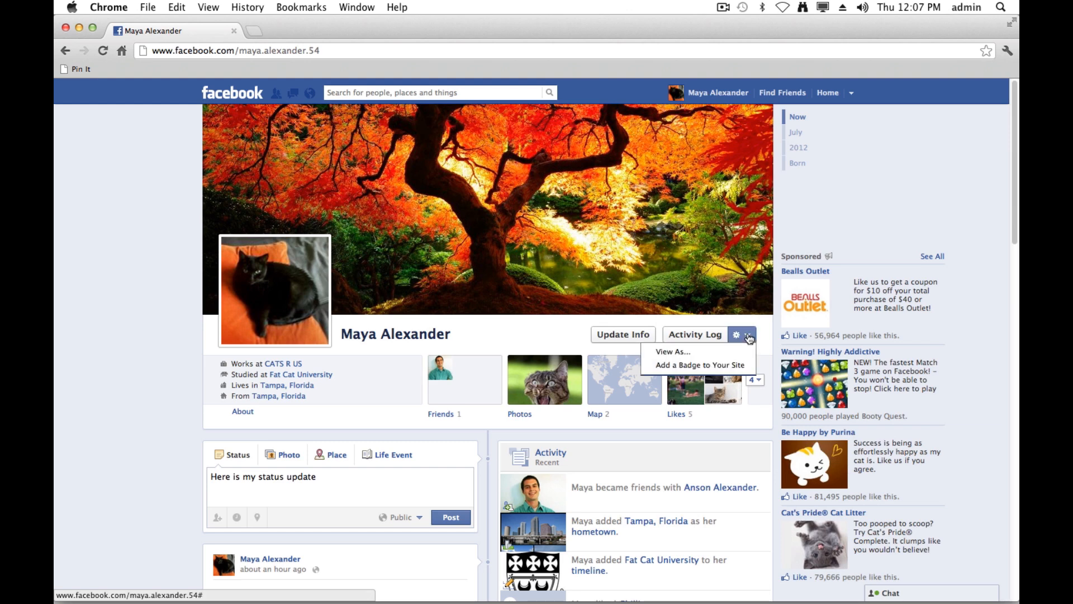
click(674, 353)
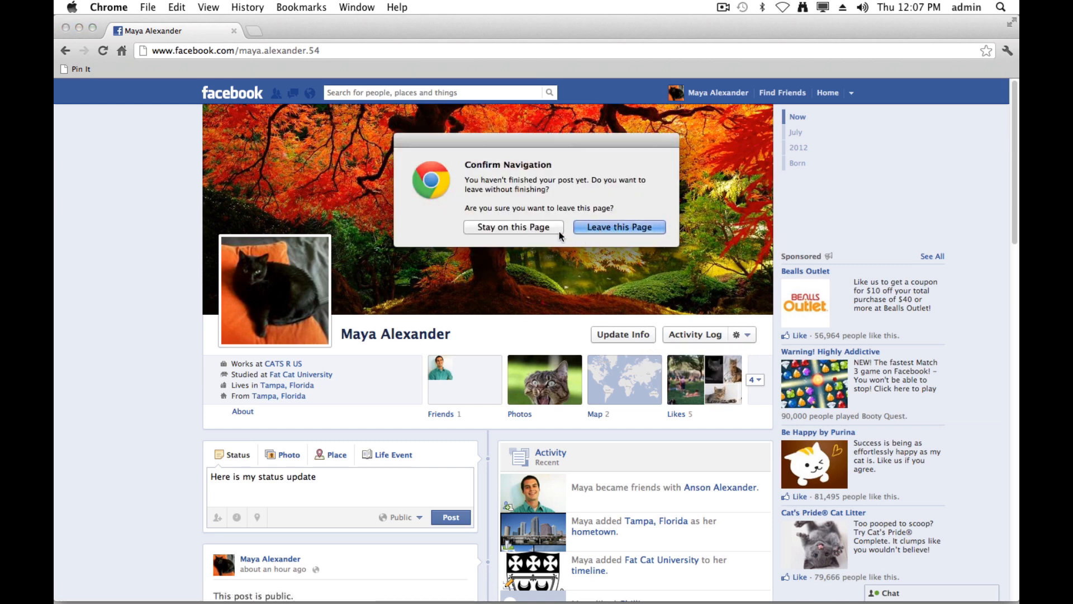
click(623, 228)
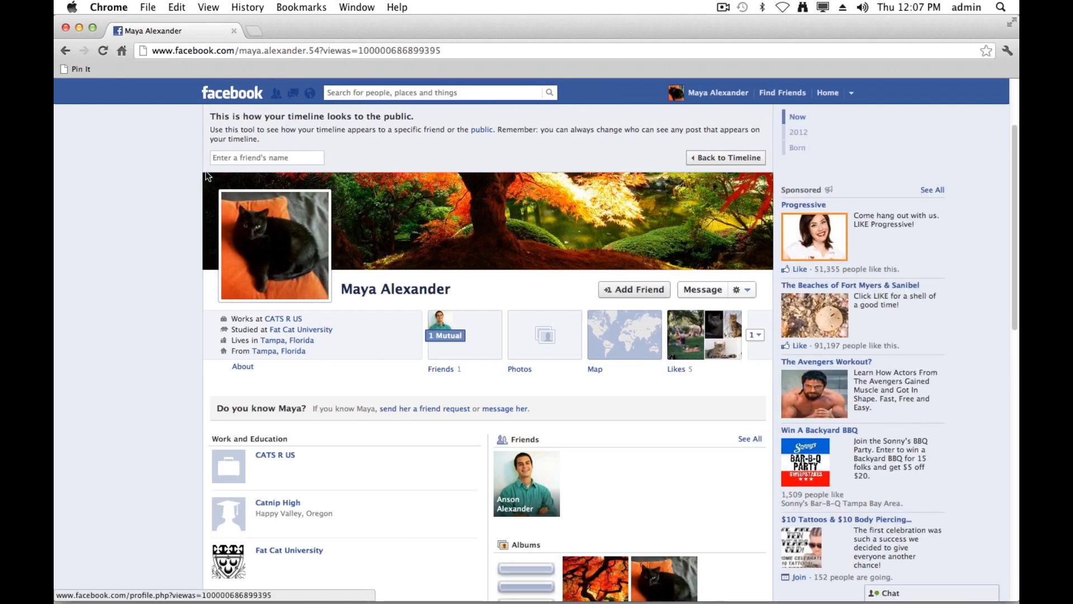
Preview the timeline as a specific friend by entering the friend's name, and look through the posts shown.
click(241, 158)
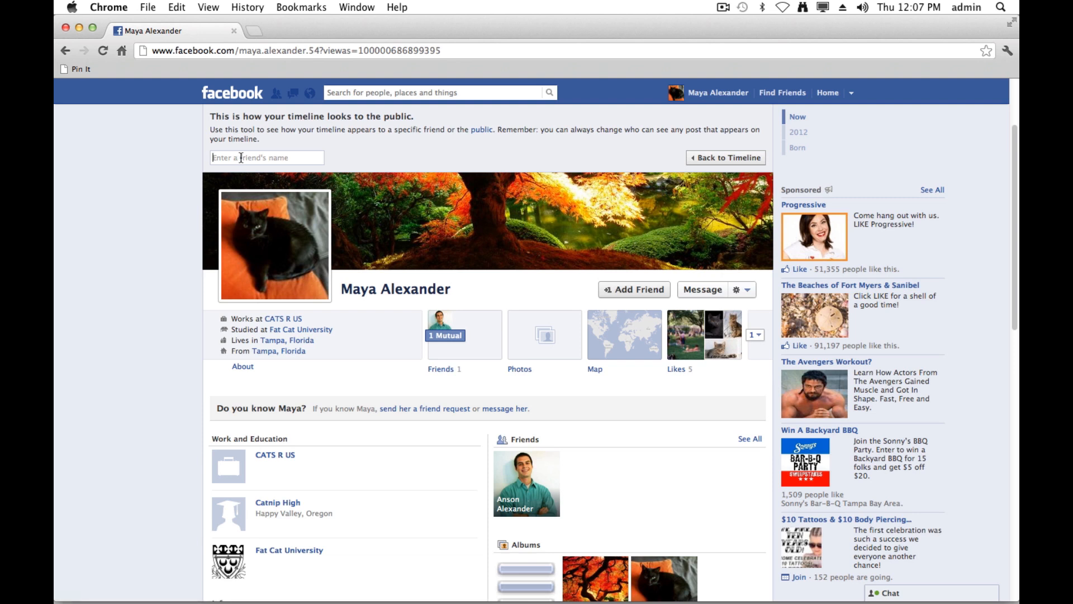
text(anson)
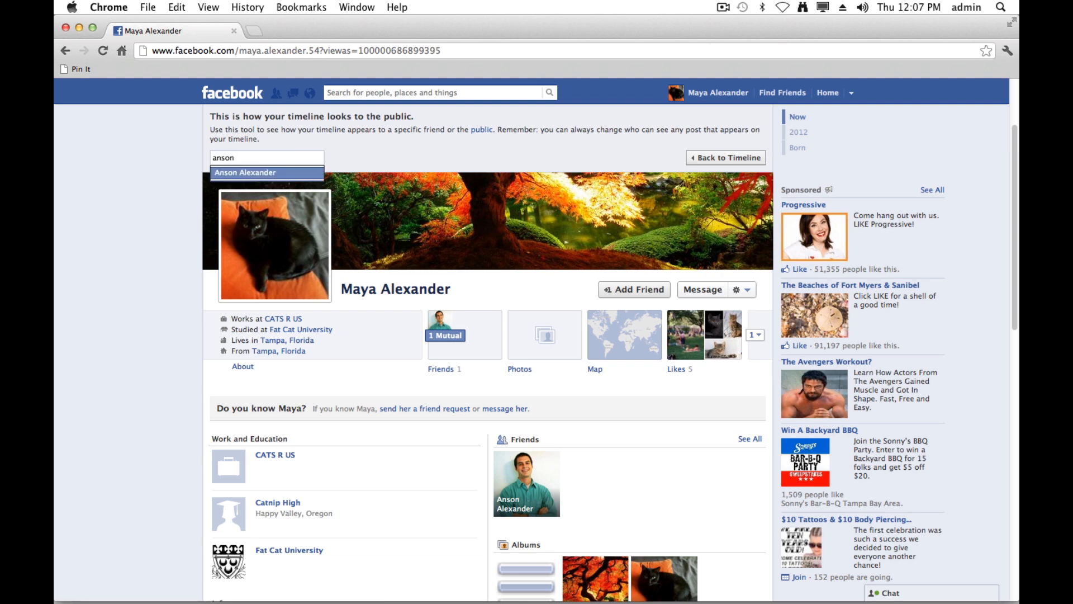
click(243, 177)
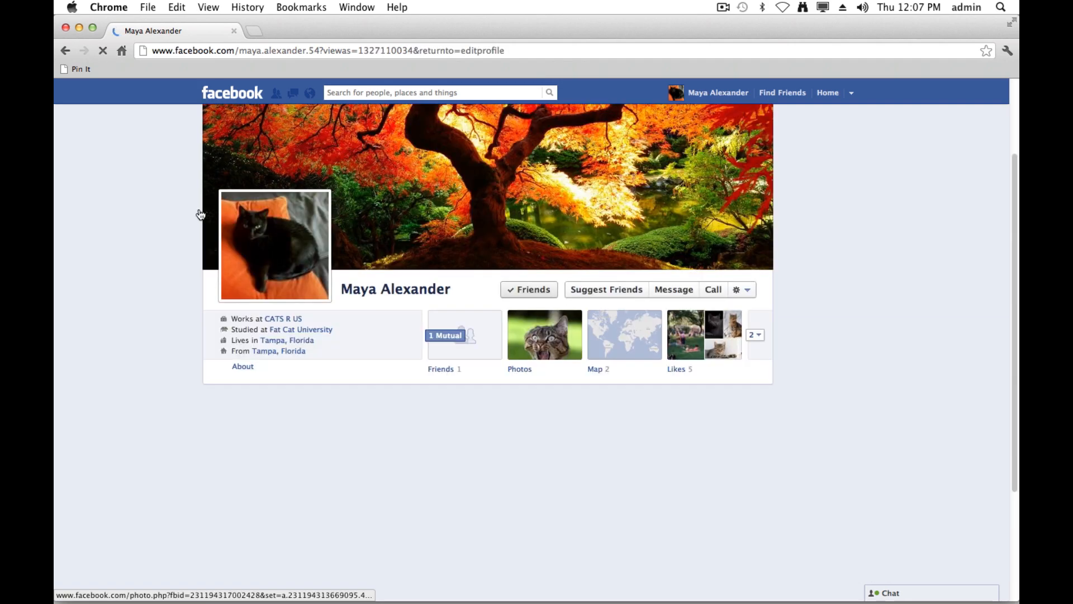
scroll(184, 223, down, 5)
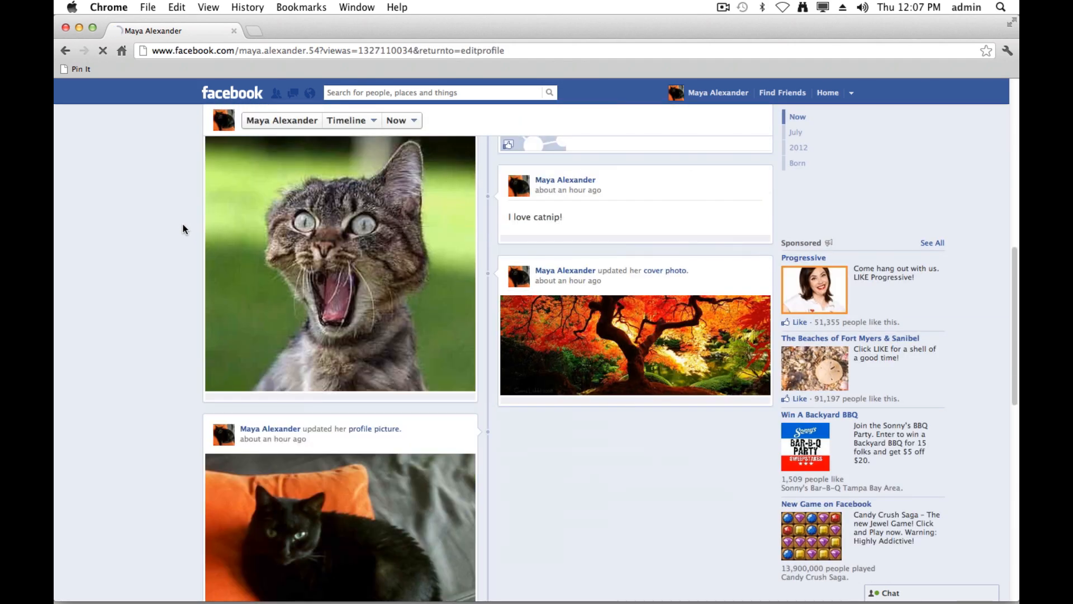
scroll(181, 224, up, 10)
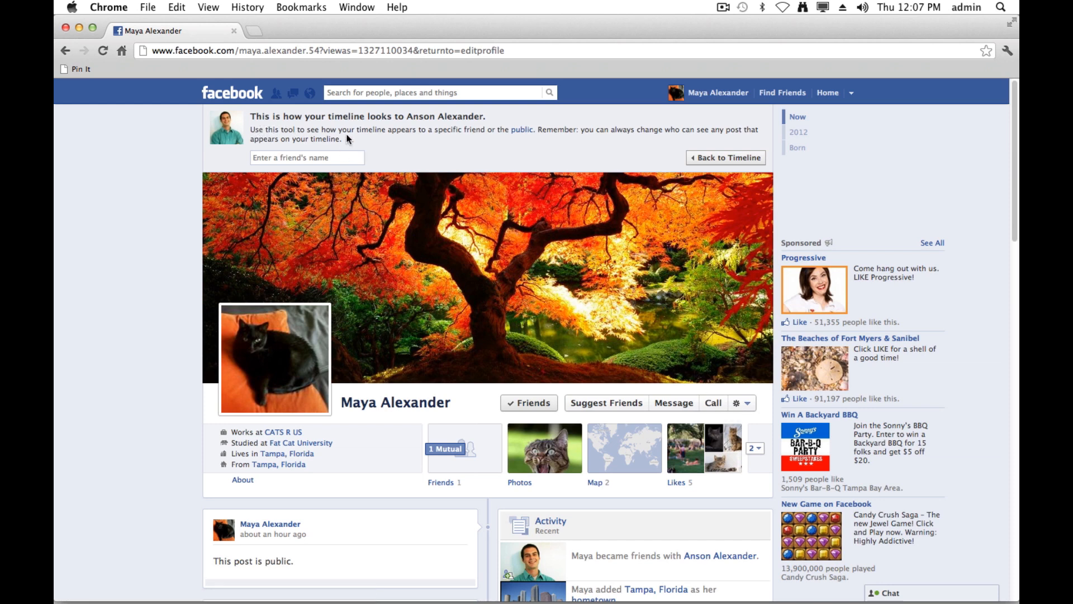
Switch the timeline preview to the public view and examine which profile details and posts are shown.
click(524, 130)
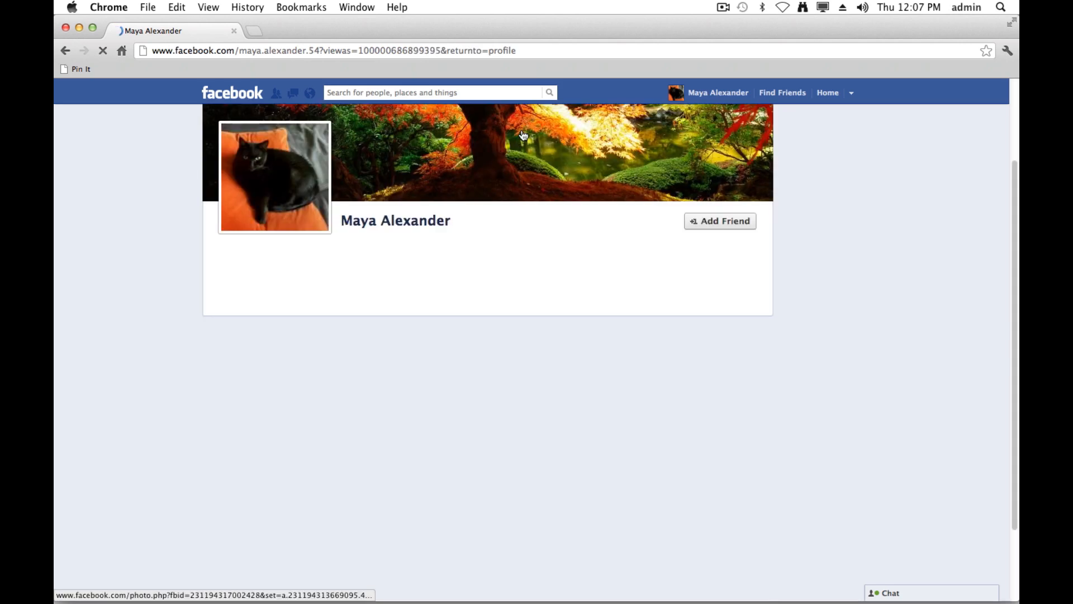
scroll(178, 223, down, 10)
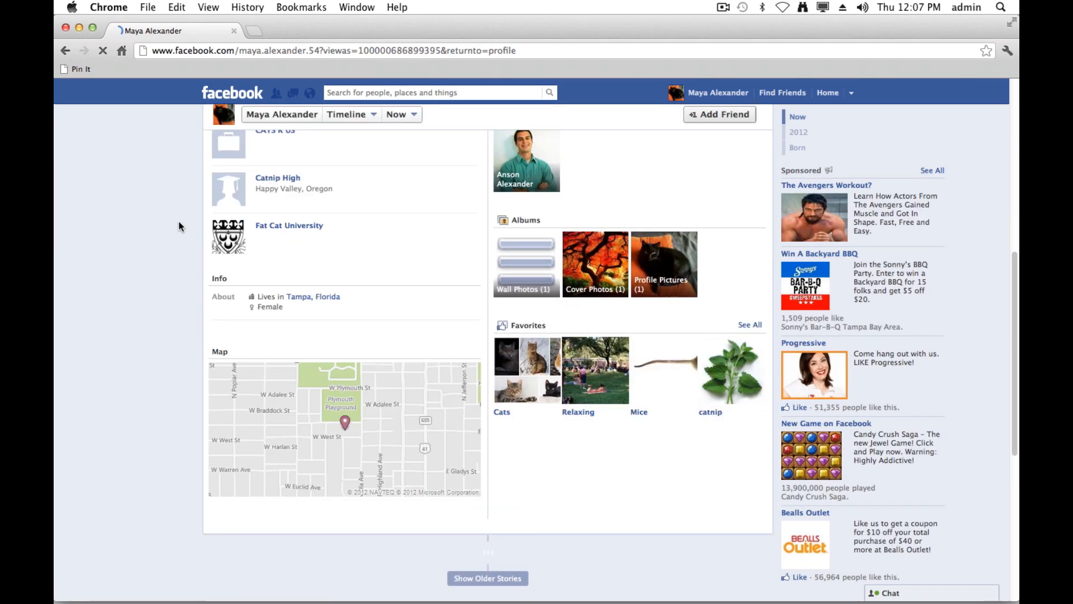
scroll(176, 222, down, 5)
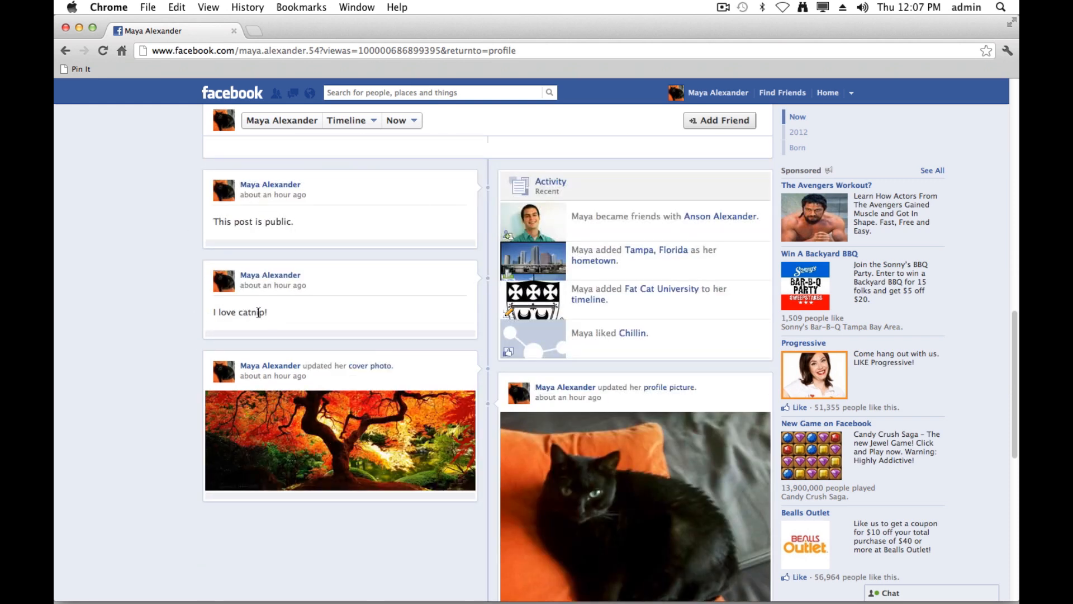
scroll(258, 311, up, 10)
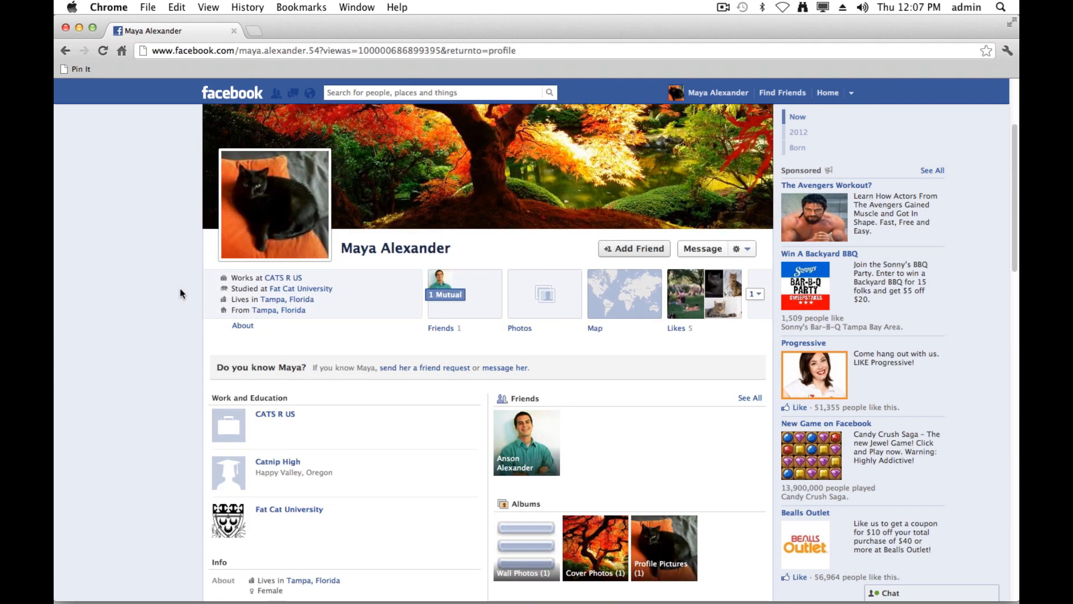
scroll(180, 288, up, 3)
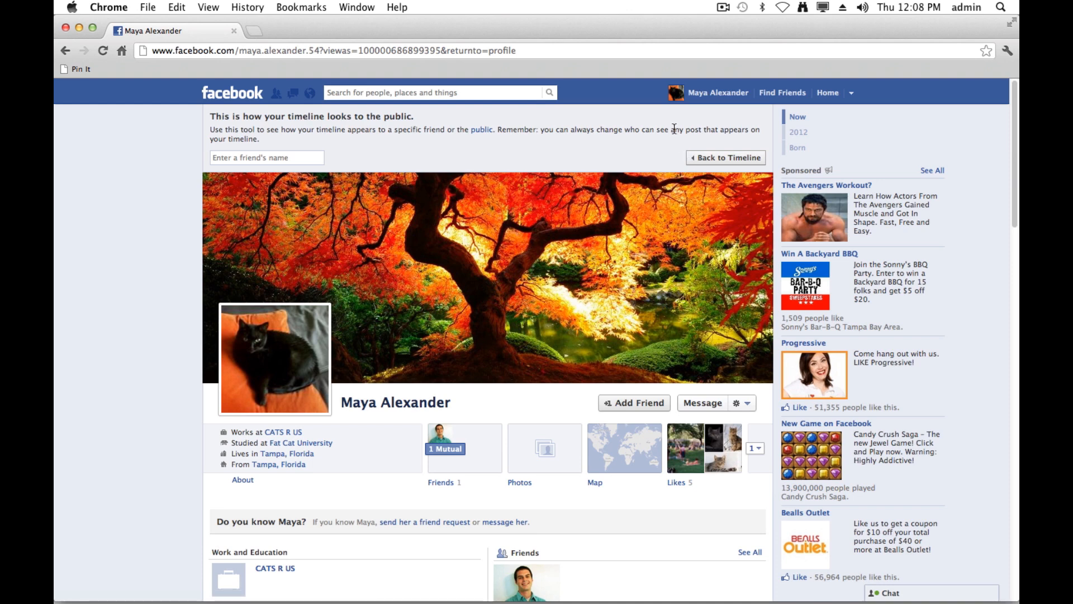
Leave the timeline preview and open the account's Privacy Settings page.
click(726, 157)
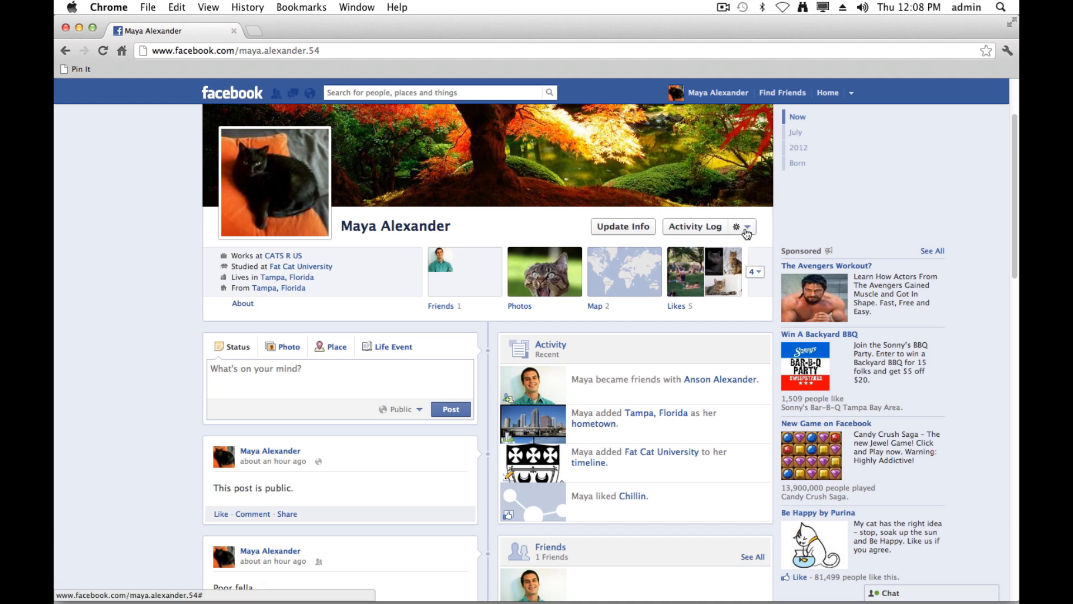
click(851, 93)
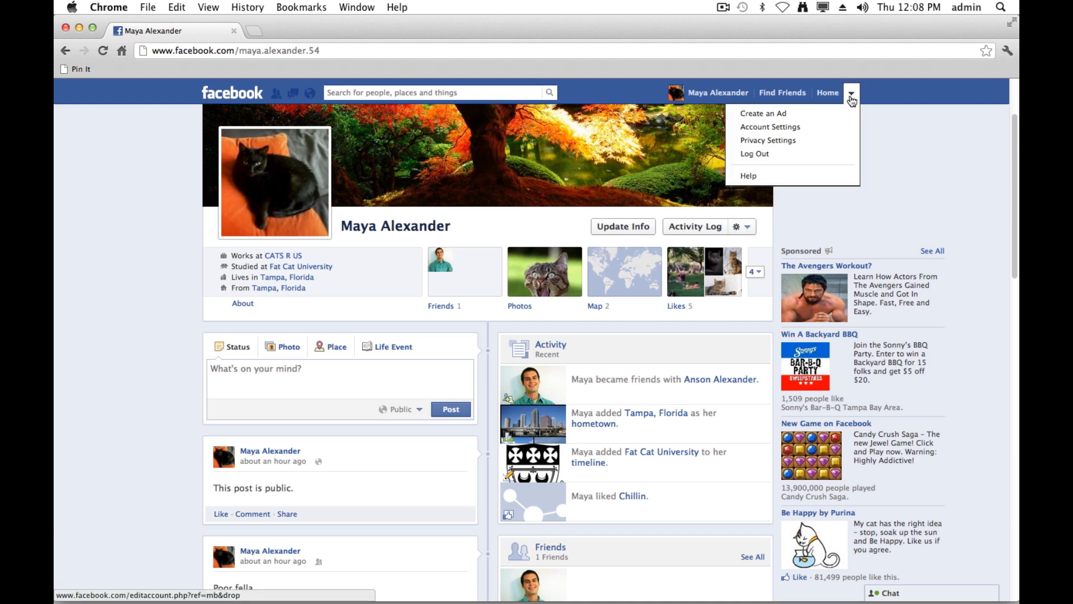
click(803, 144)
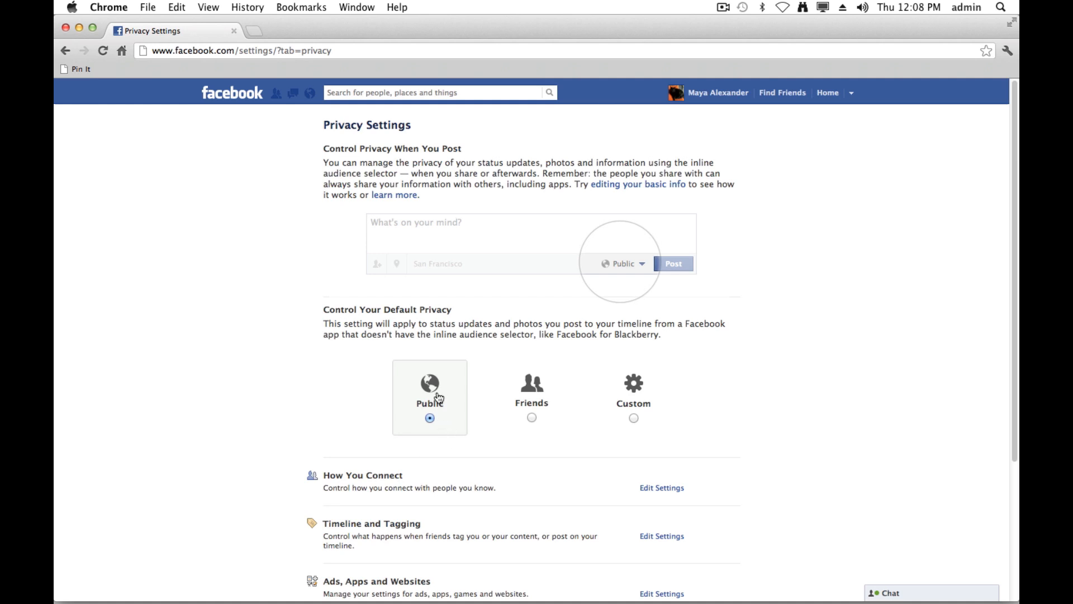
Check the Custom option for default privacy without saving it, and set the default privacy to Friends.
click(633, 418)
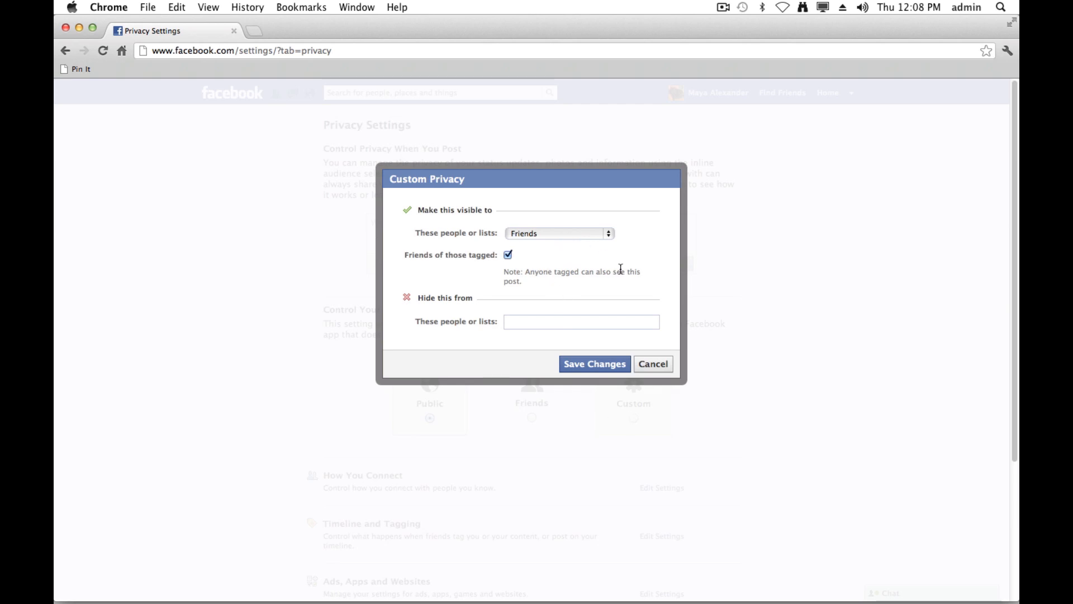
click(647, 371)
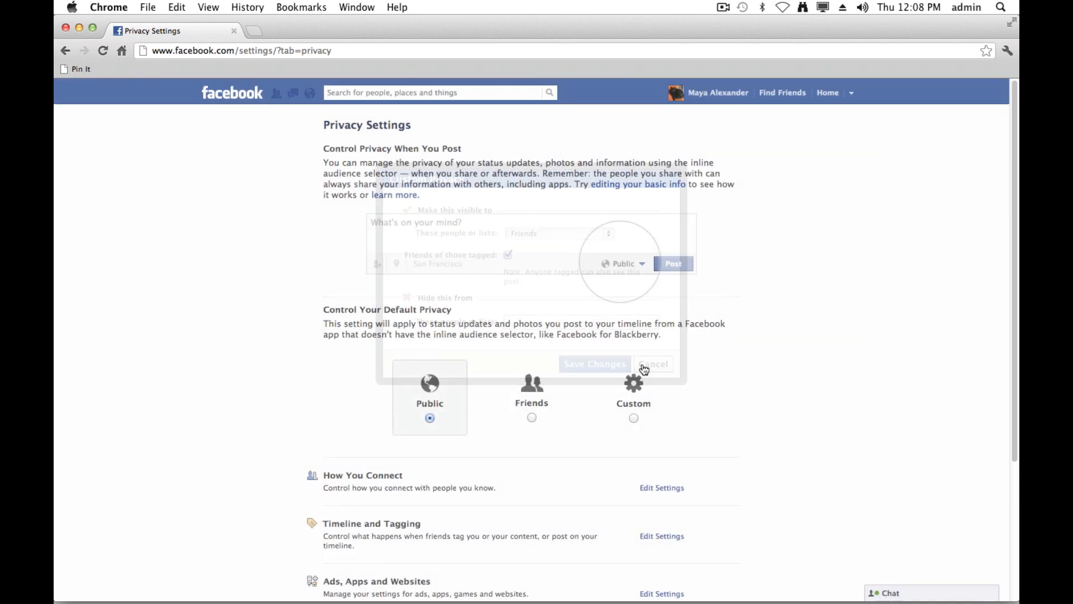
click(532, 419)
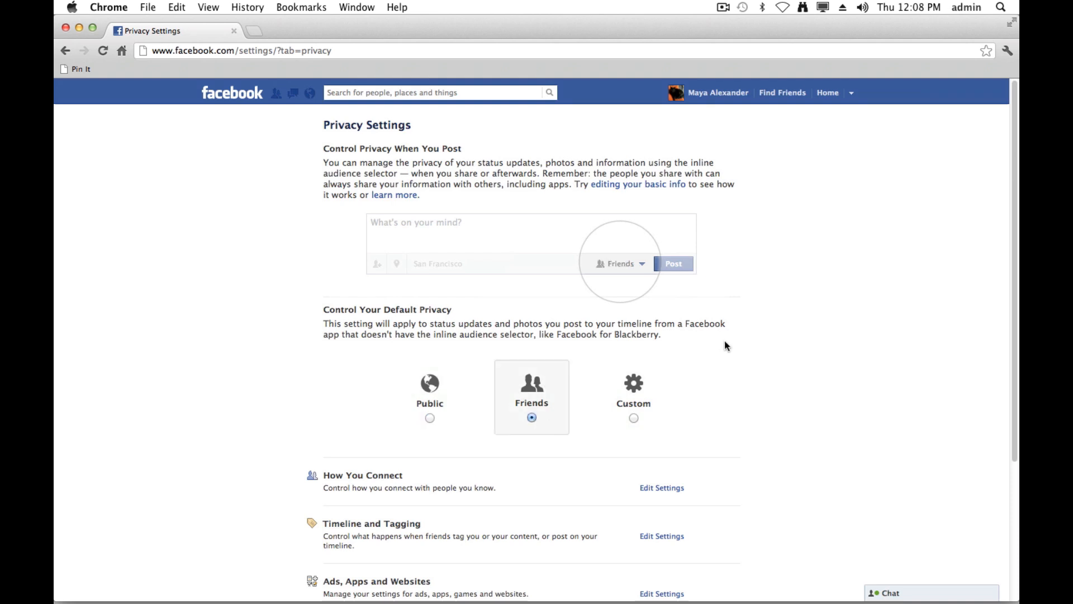
scroll(715, 352, down, 5)
scroll(714, 350, up, 5)
click(852, 93)
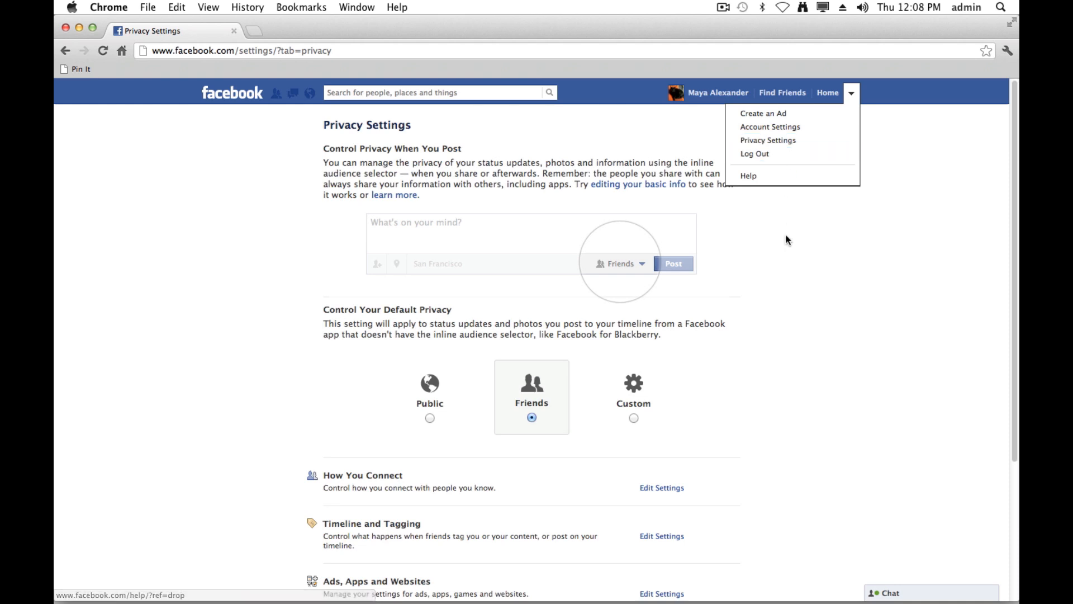
click(772, 278)
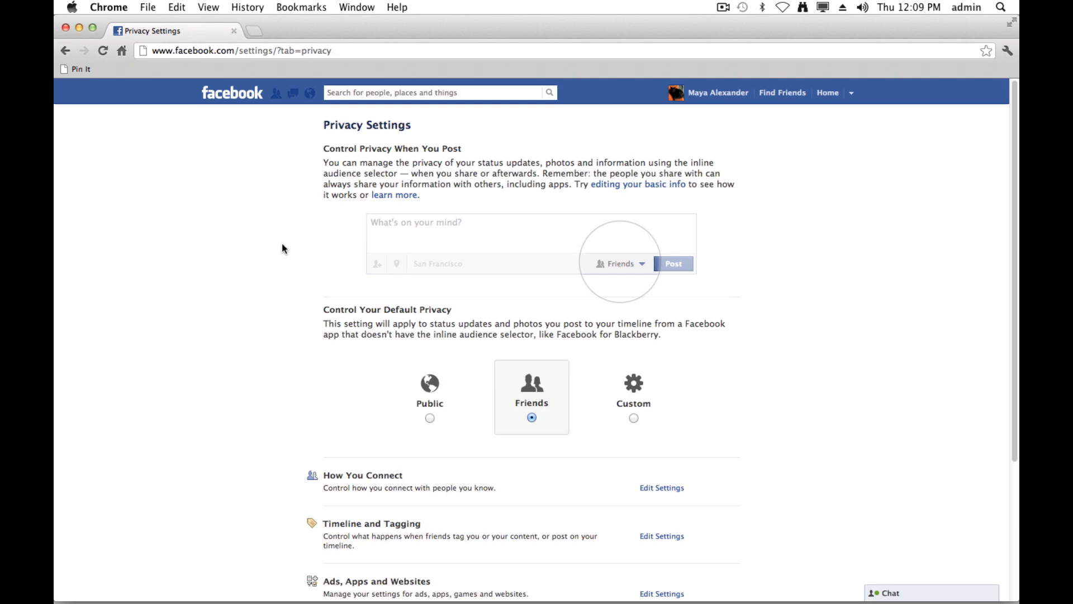
Read the warning for limiting the audience of past posts on the timeline, and leave the tool without applying it.
scroll(282, 244, down, 5)
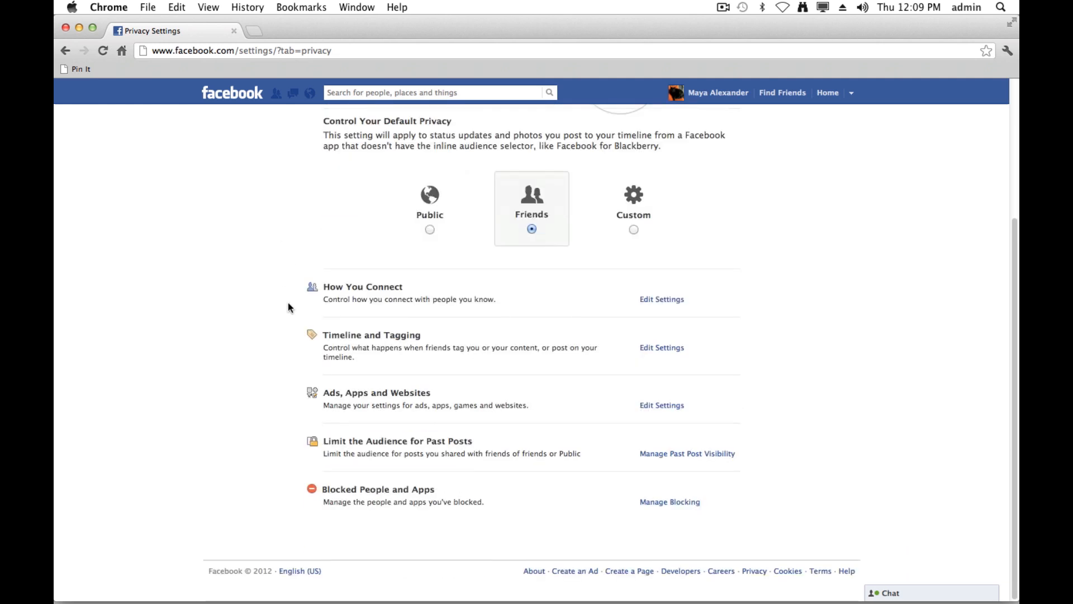
drag(329, 441, 479, 440)
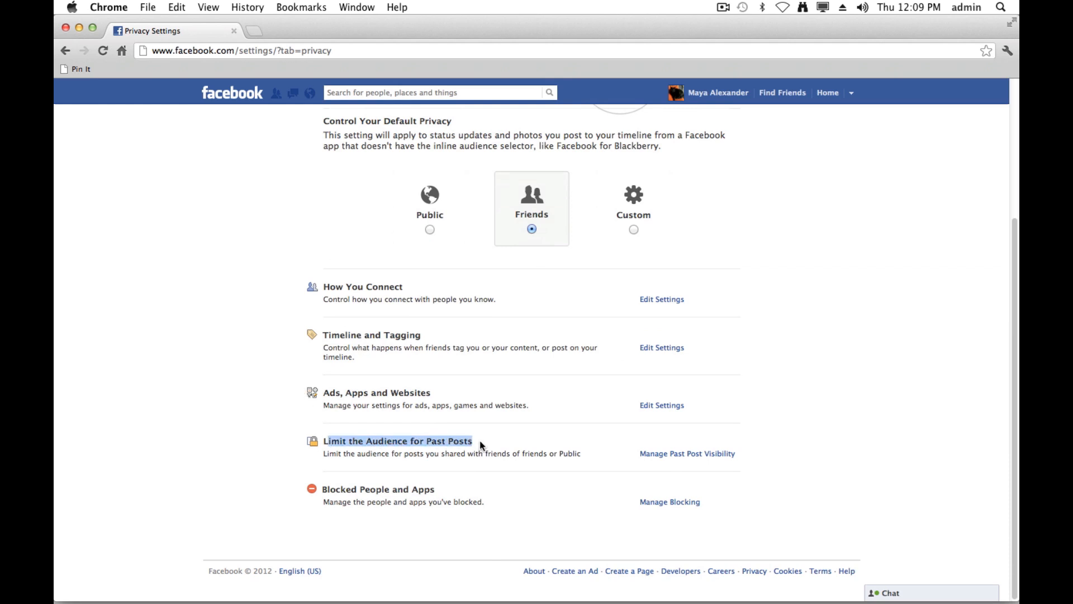
click(666, 456)
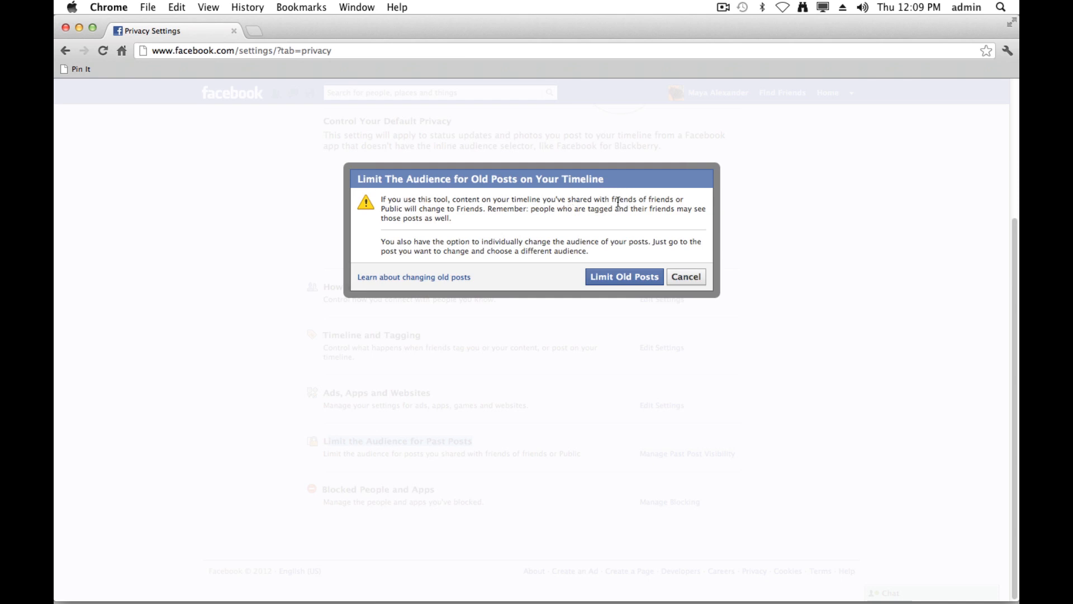
drag(611, 200, 489, 212)
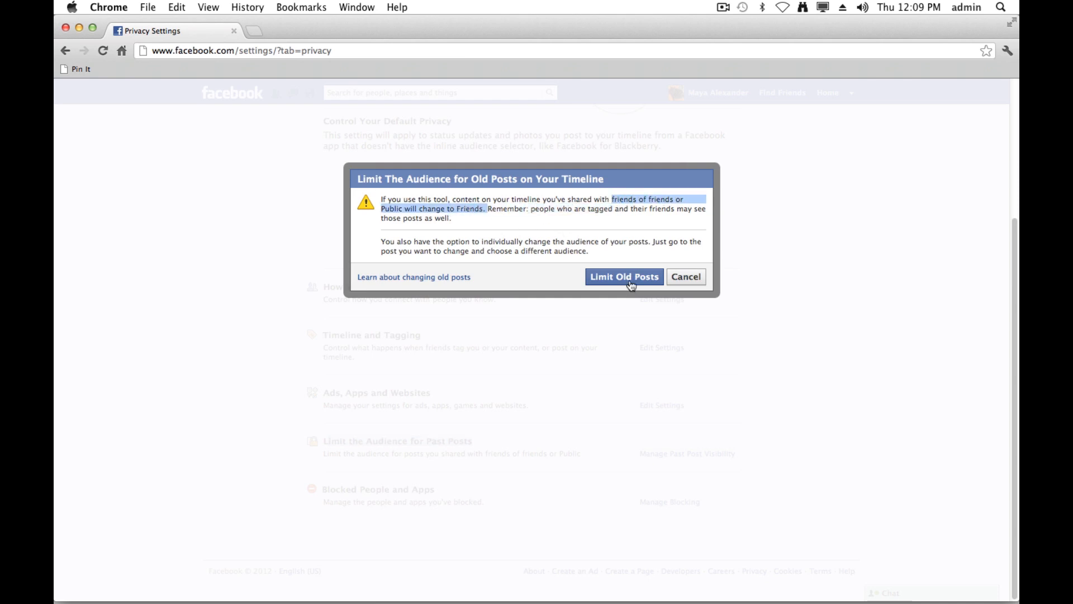
click(684, 283)
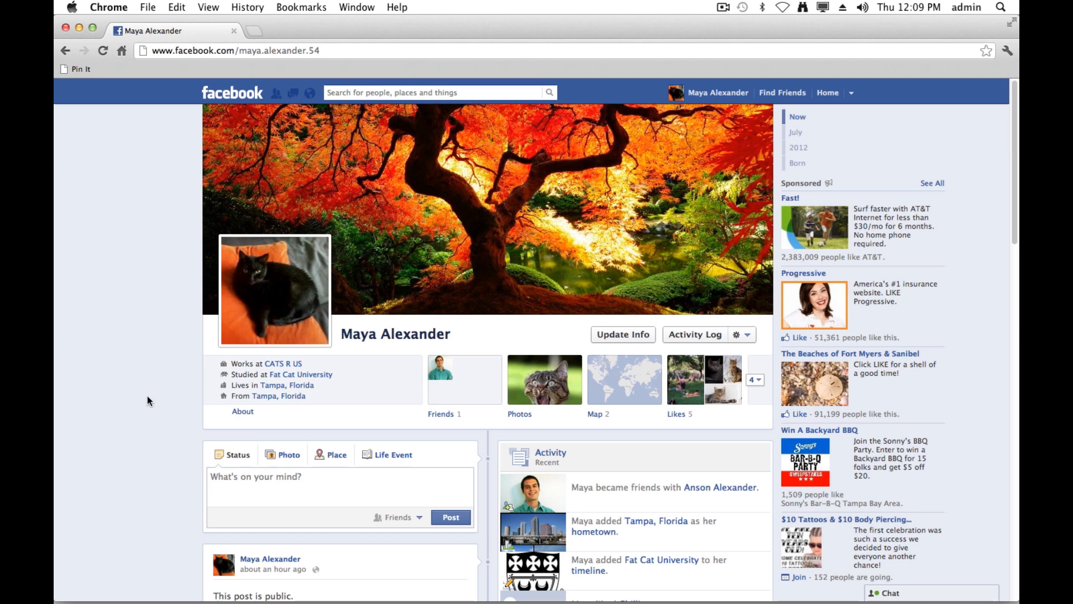
Publish a timeline status reading "I love catnip", with the catnip pet supplies page tagged.
click(267, 485)
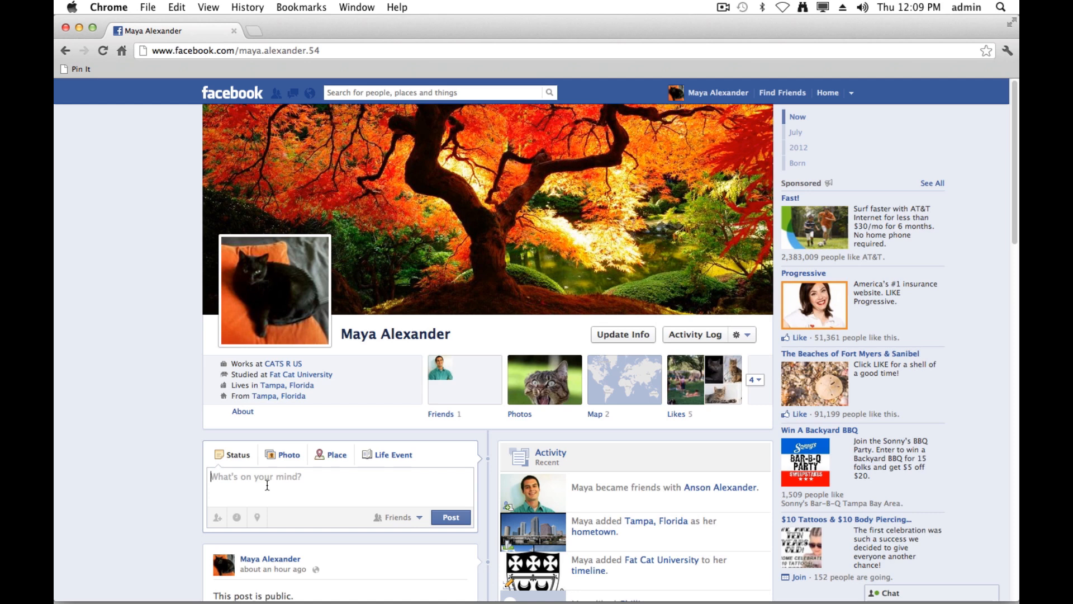
text(I love cats!)
key(BackSpace)
key(BackSpace)
key(BackSpace)
key(BackSpace)
key(BackSpace)
text(@cat)
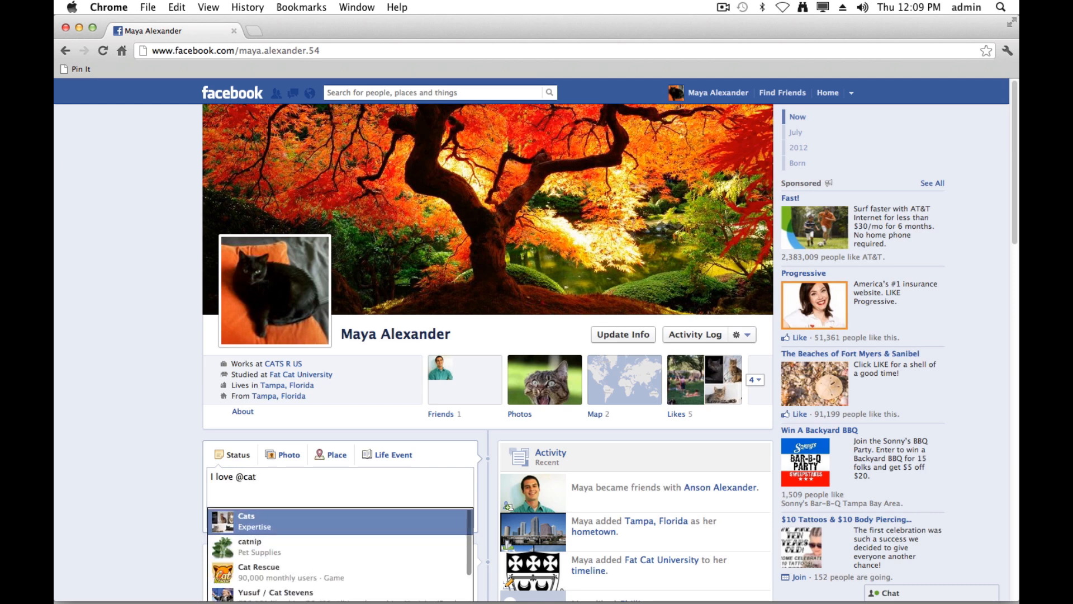
text(ni)
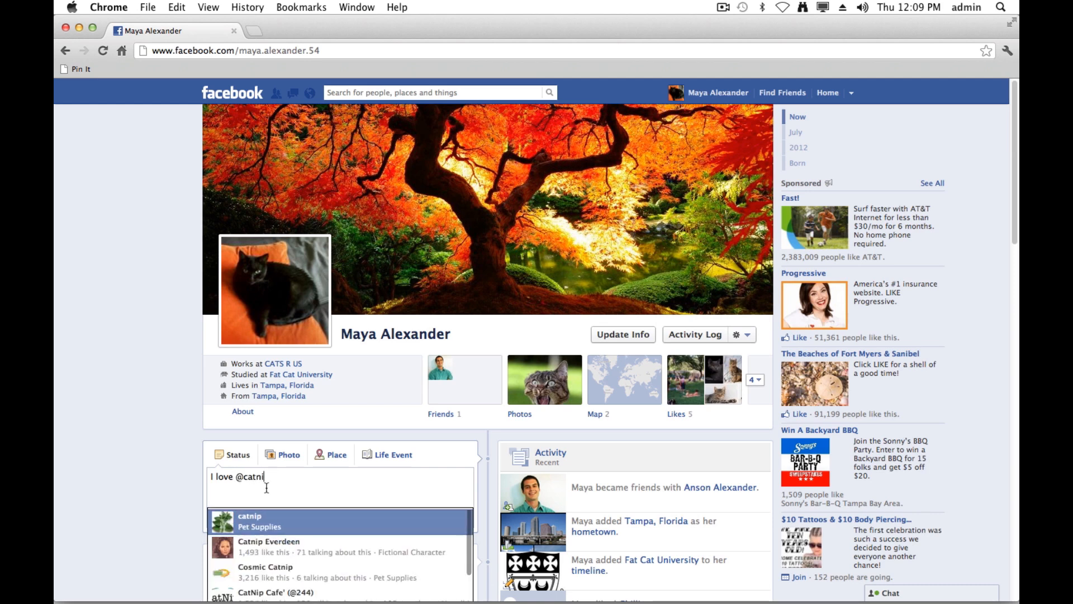
click(257, 525)
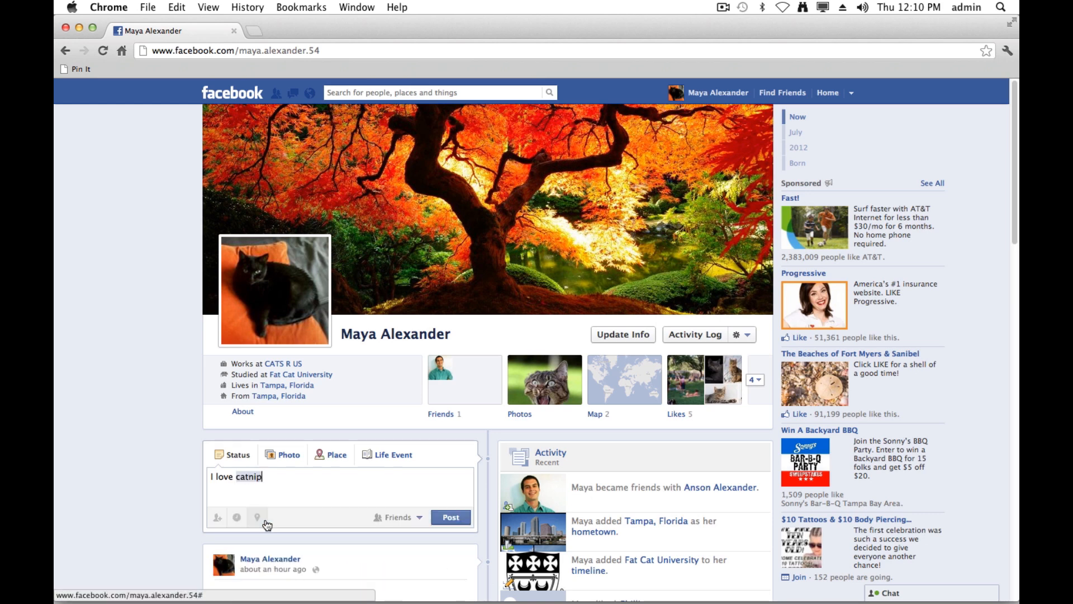
click(437, 518)
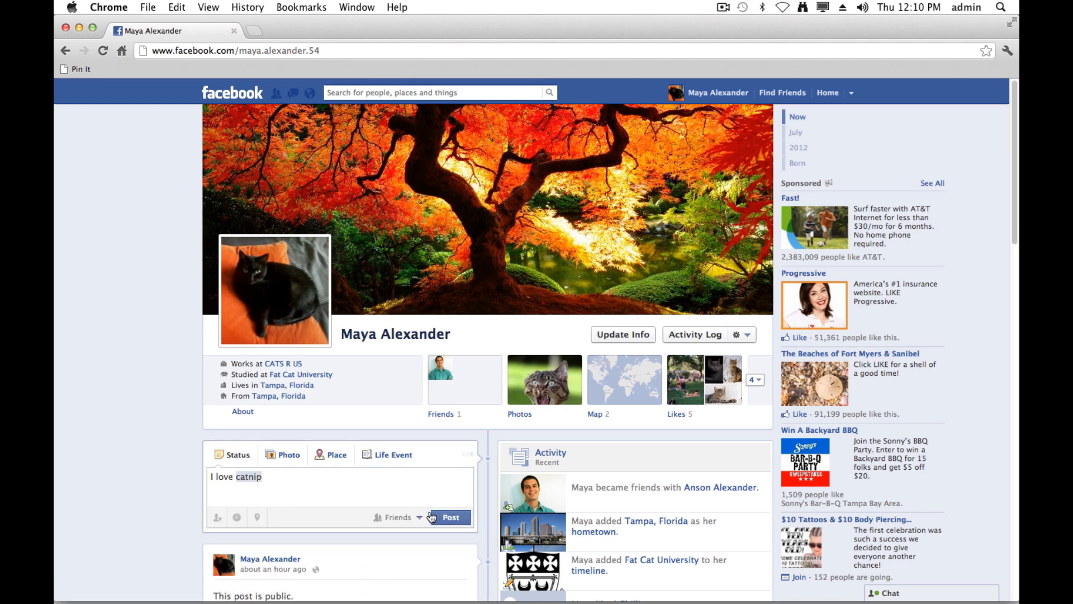
Open the catnip page through its tag in the new post and look through its content.
scroll(224, 491, down, 3)
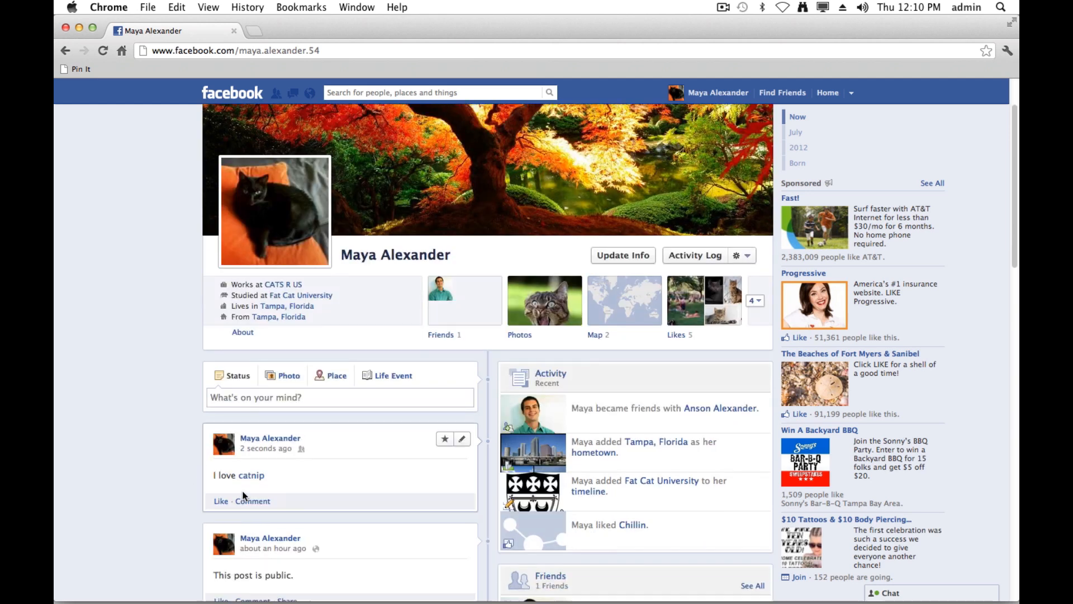
click(250, 477)
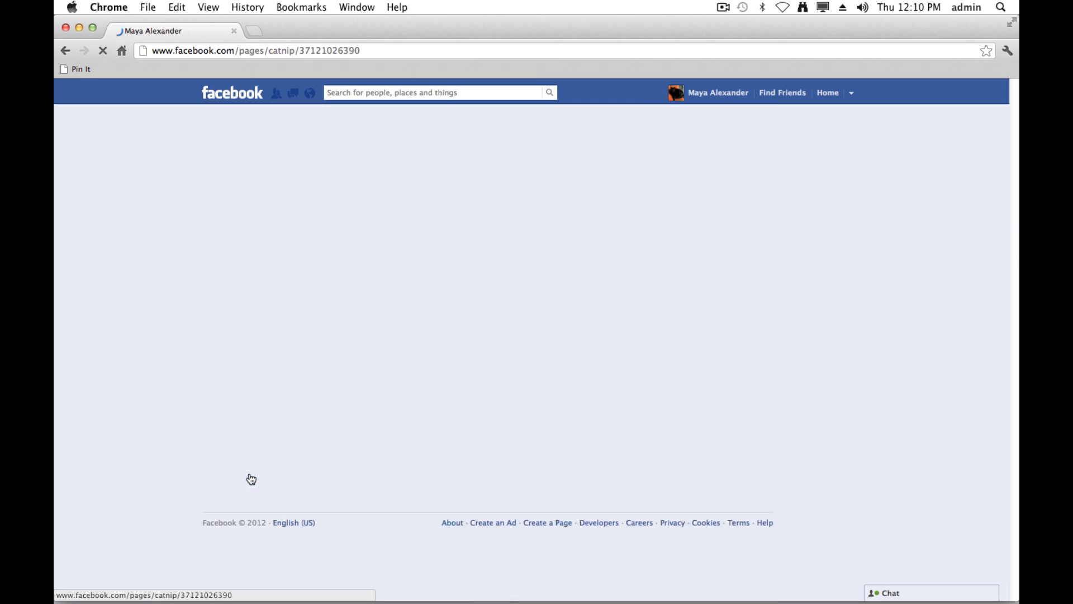
scroll(184, 359, down, 5)
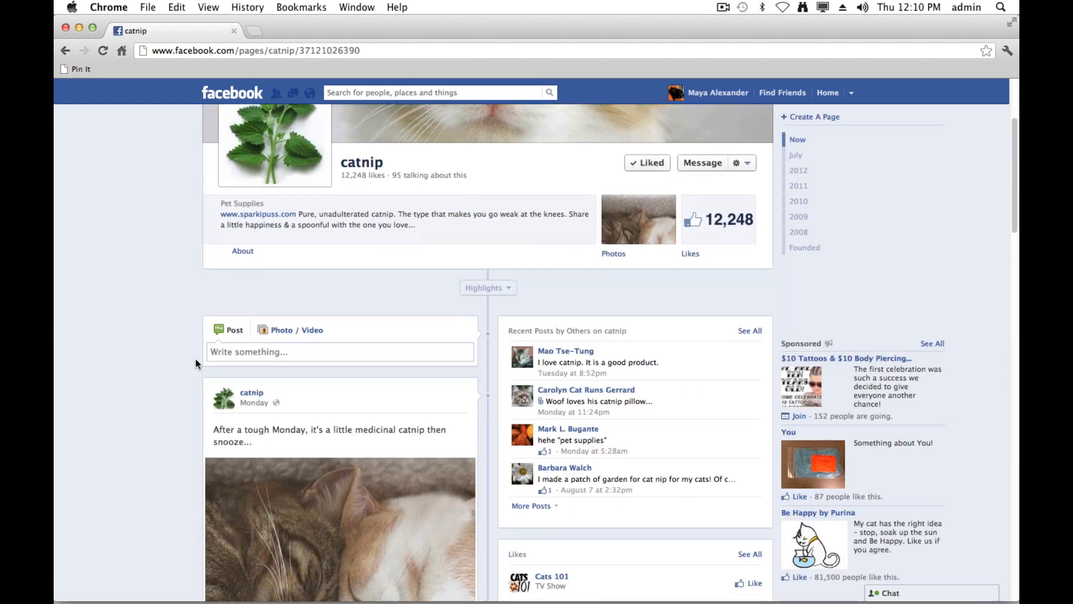
scroll(411, 329, down, 1)
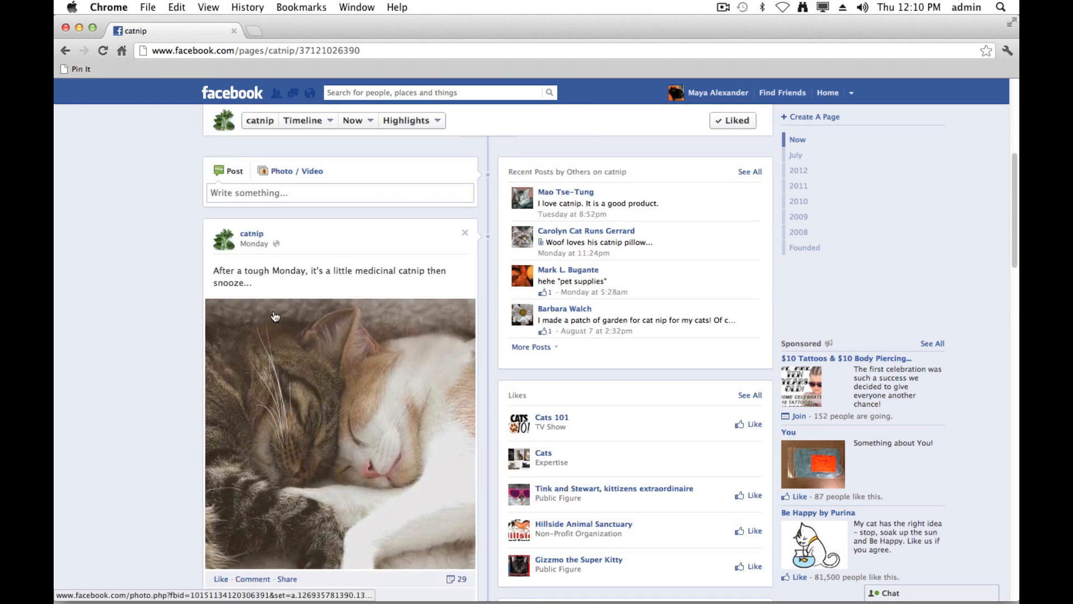
scroll(148, 330, up, 6)
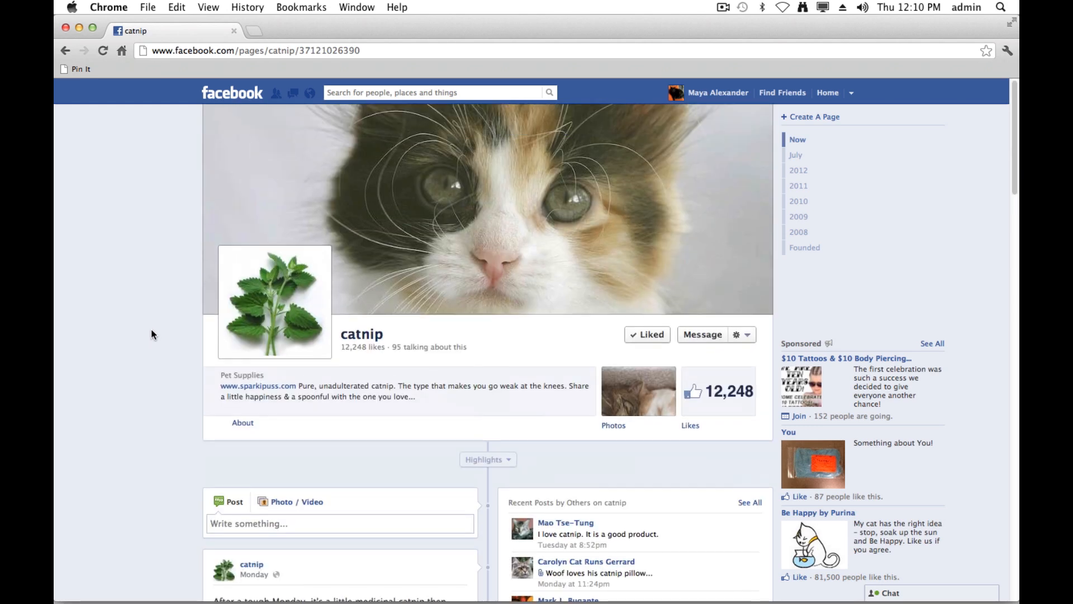
Return to the timeline and begin a status with "Hey" followed by a tag of the friend.
click(718, 93)
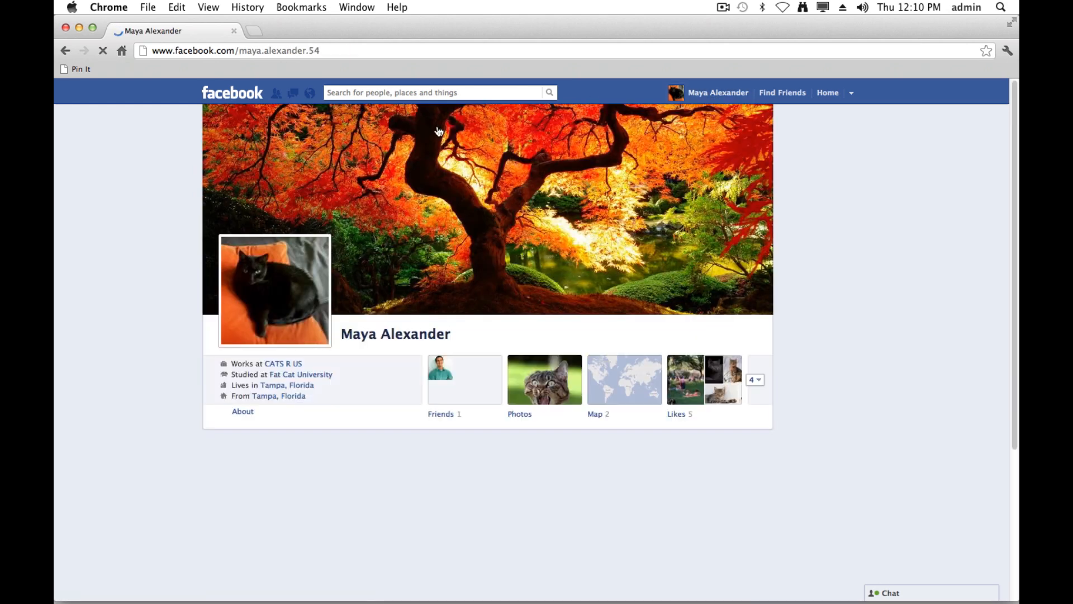
scroll(291, 374, down, 3)
click(289, 402)
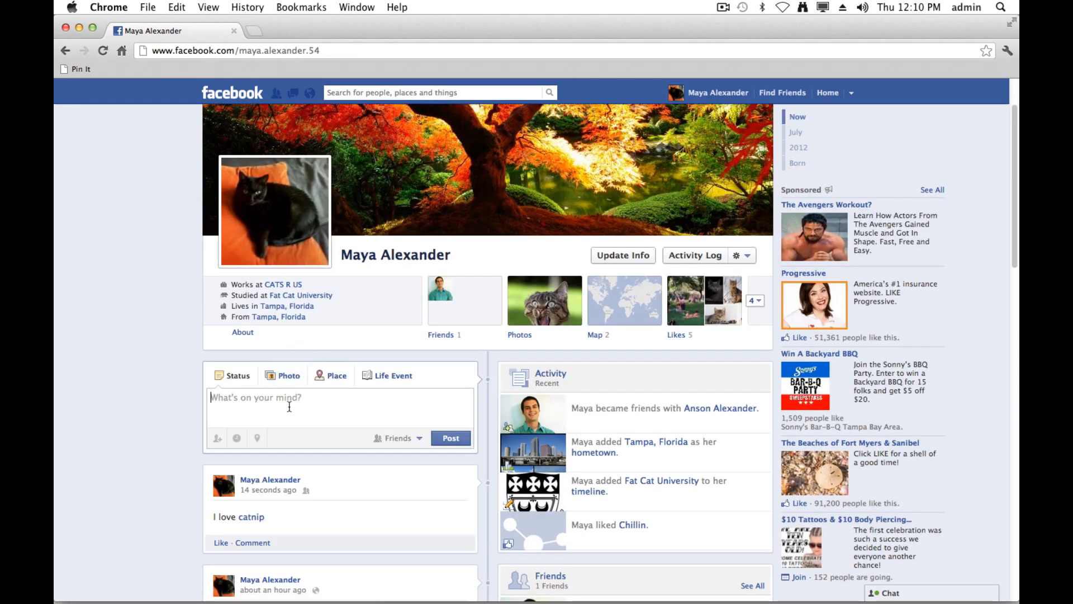
text(Hey @anson)
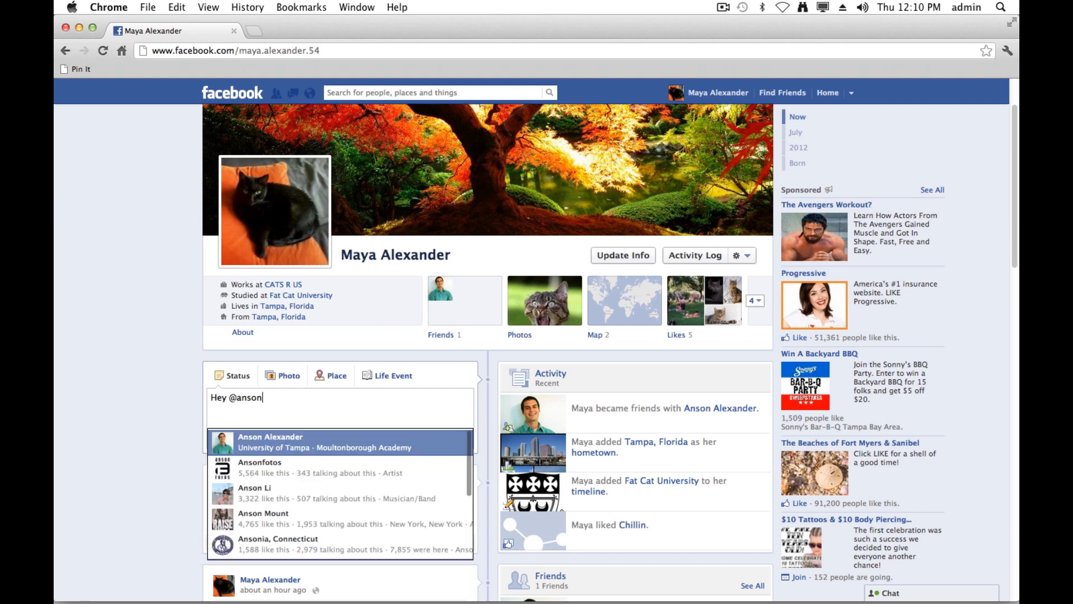
key(Return)
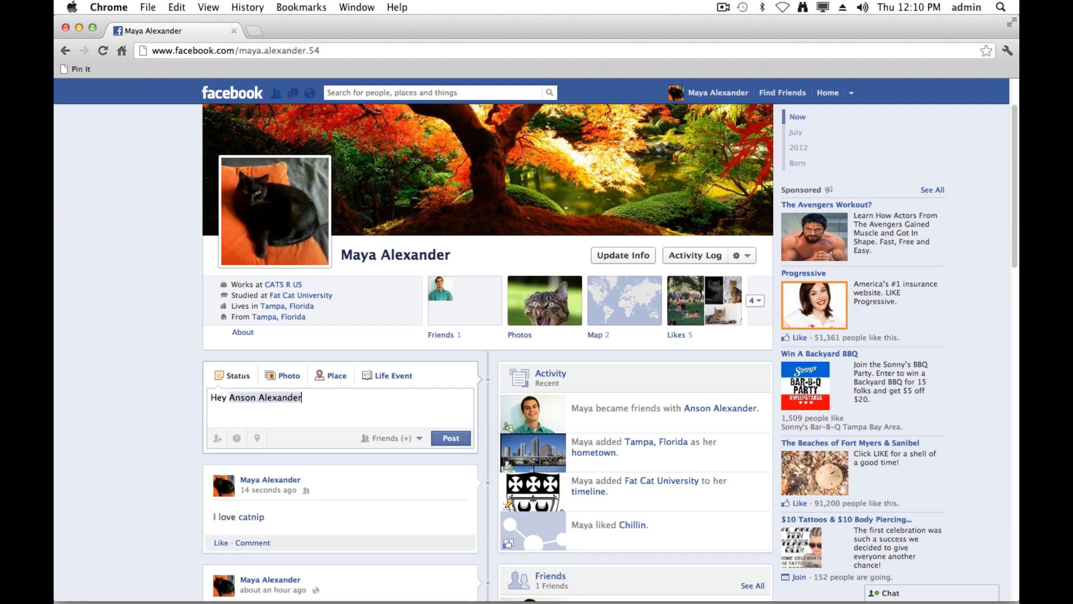
Continue the status with ", are you in Tampa, Florida?", tagging the Tampa, Florida page, and publish it.
text(, are you in @Tamp)
key(BackSpace)
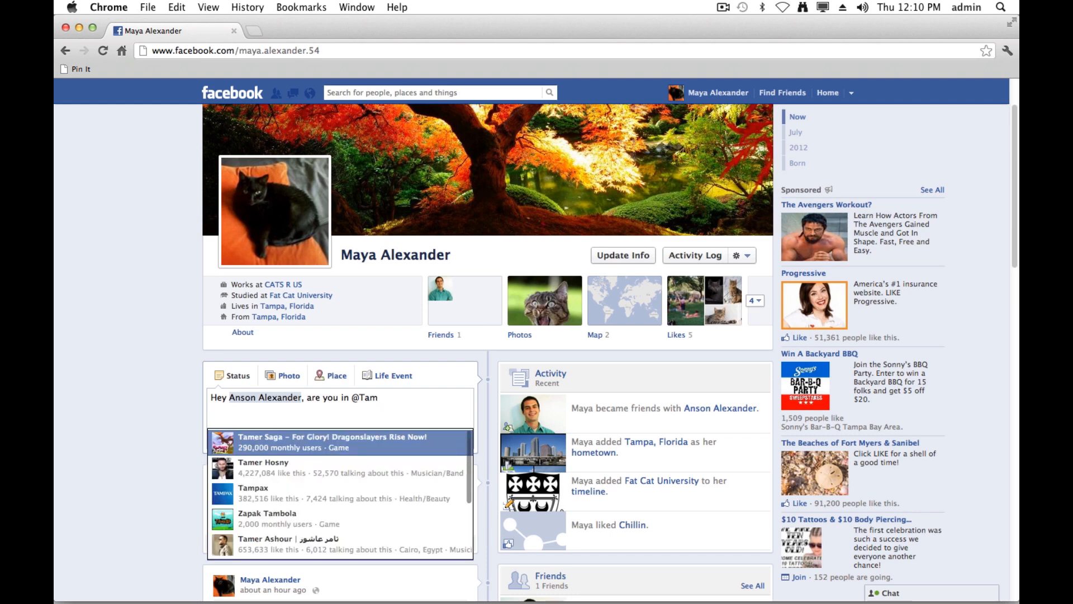
text(pa)
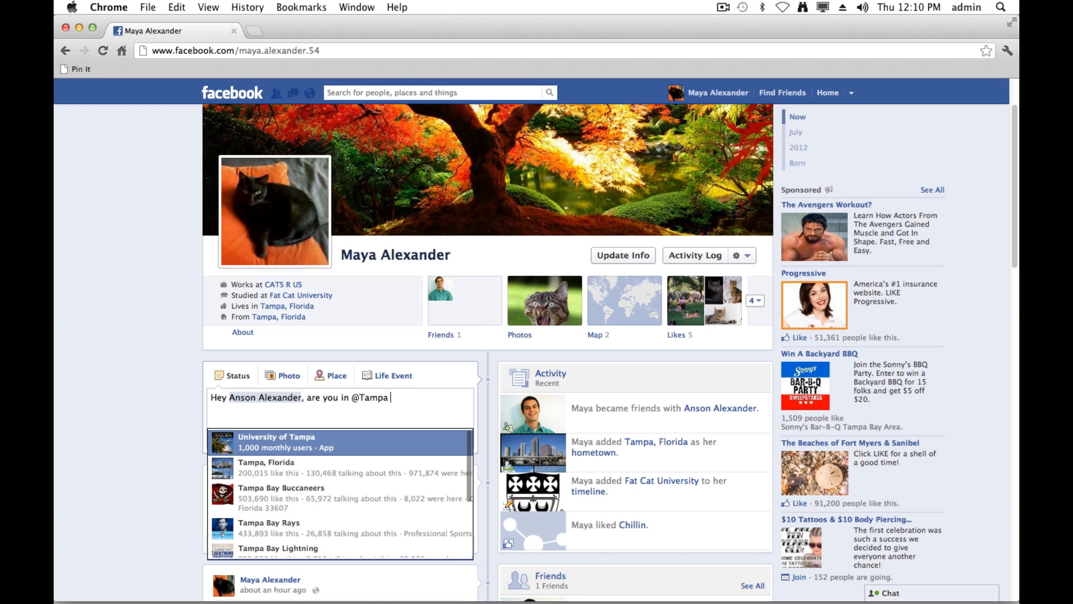
text( F)
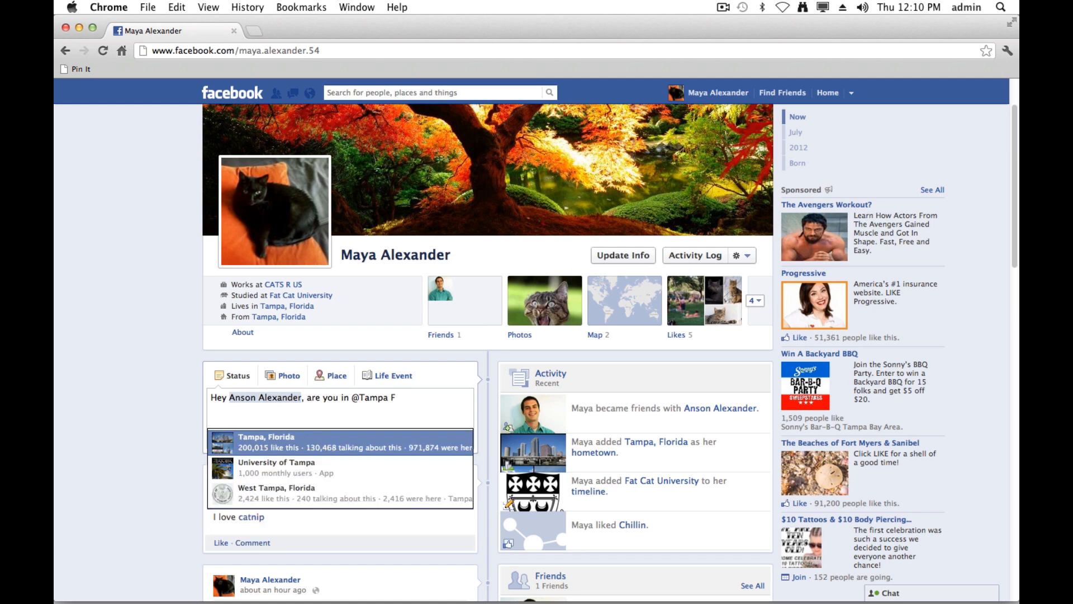
click(298, 443)
text(?)
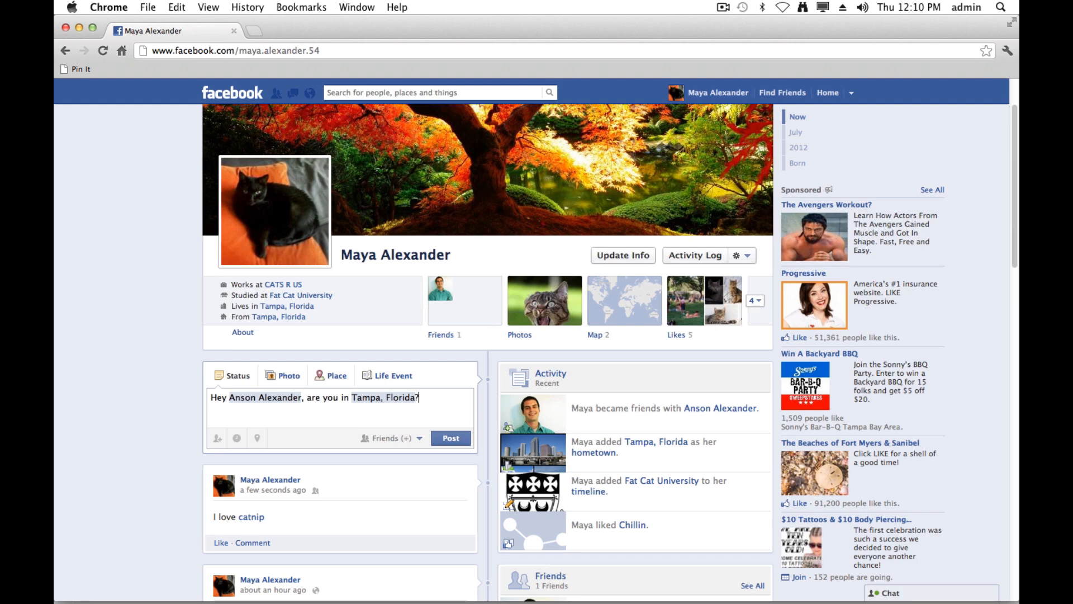
click(451, 438)
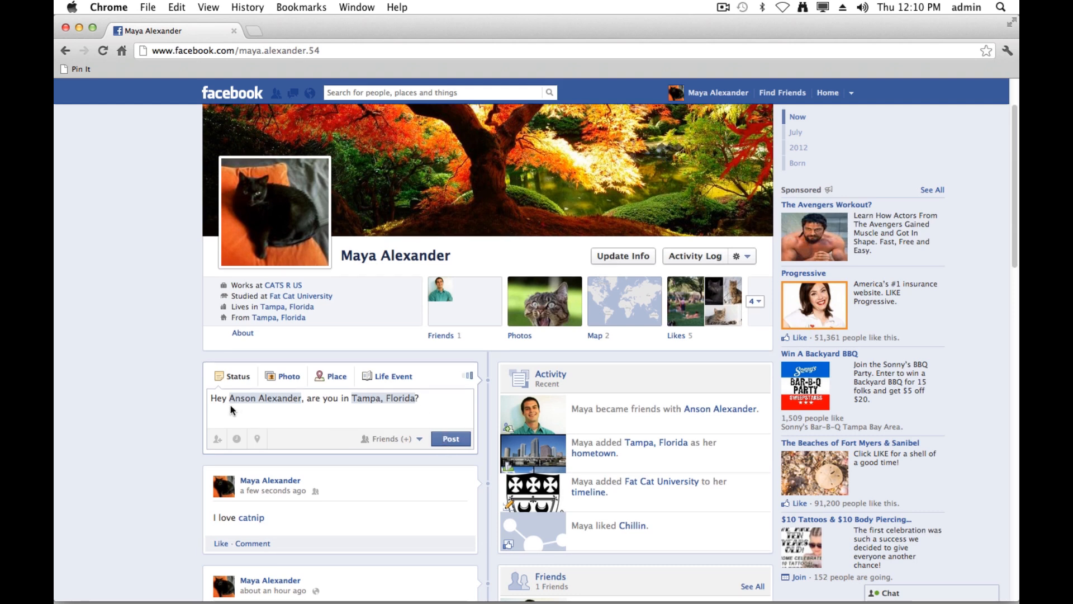
mouse_move(381, 482)
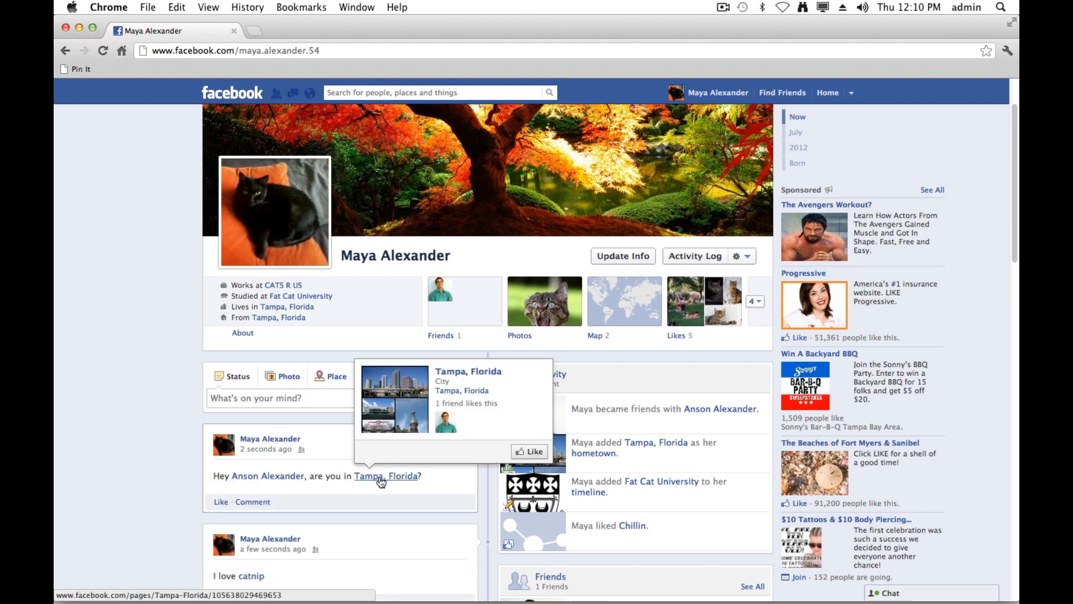
mouse_move(273, 477)
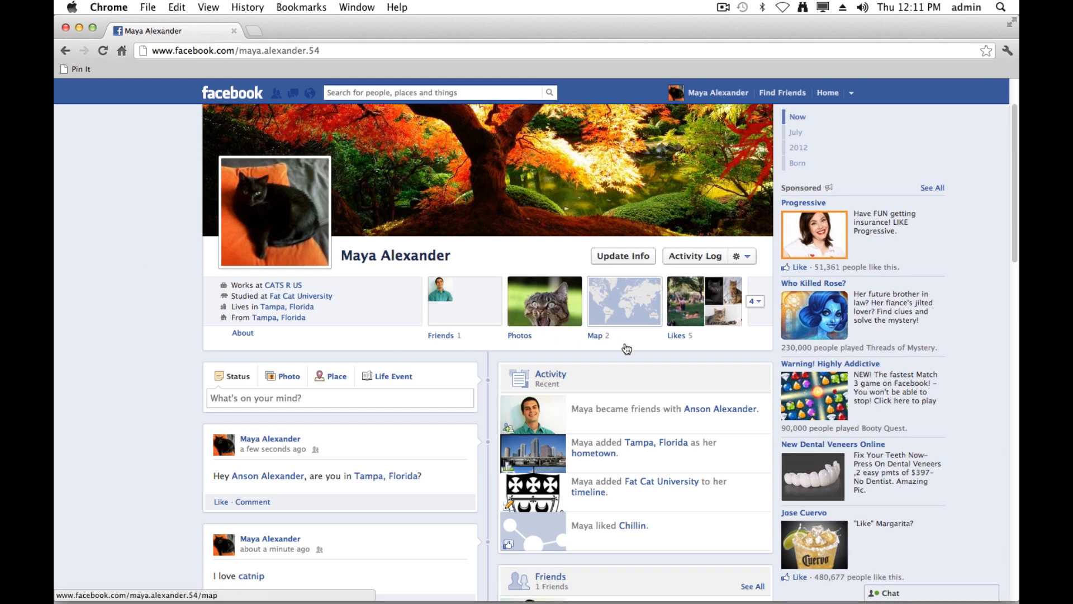
Open the Relaxing interest page from the timeline's Likes, unlike it, and like it again.
click(695, 310)
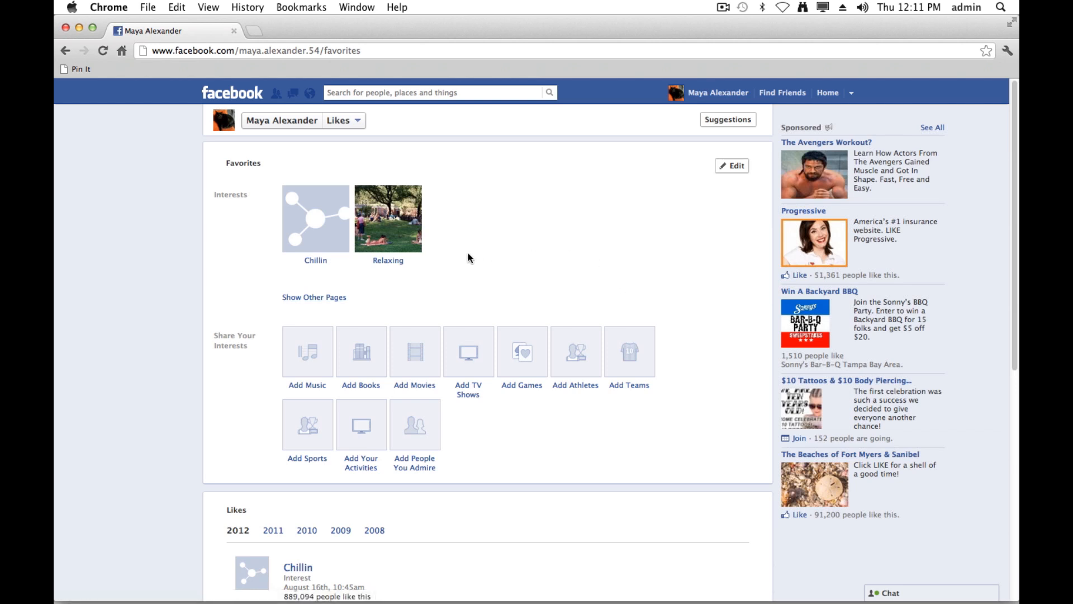
click(388, 263)
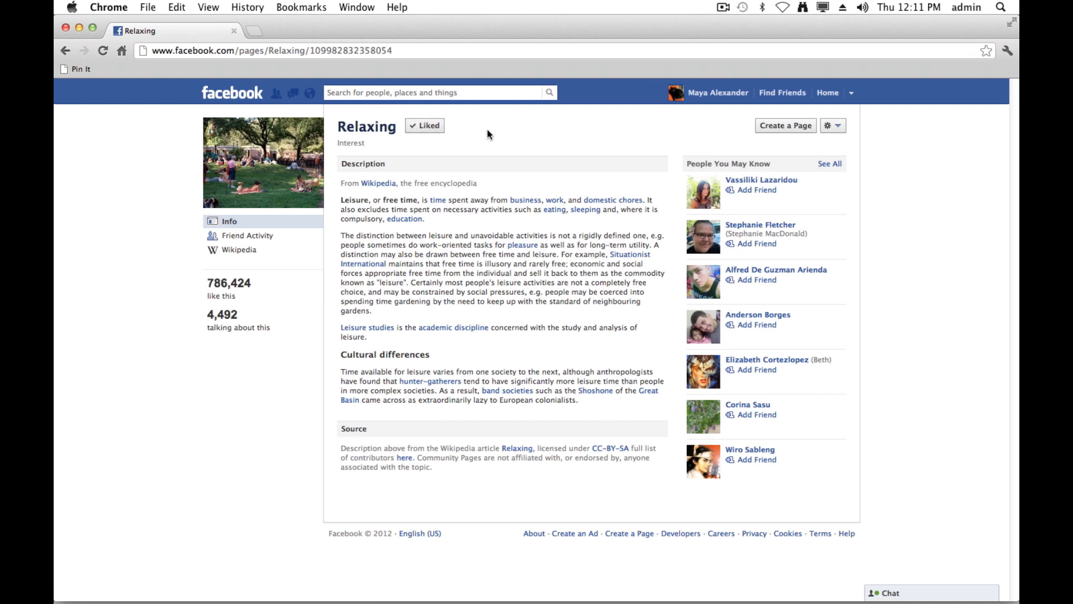
click(838, 128)
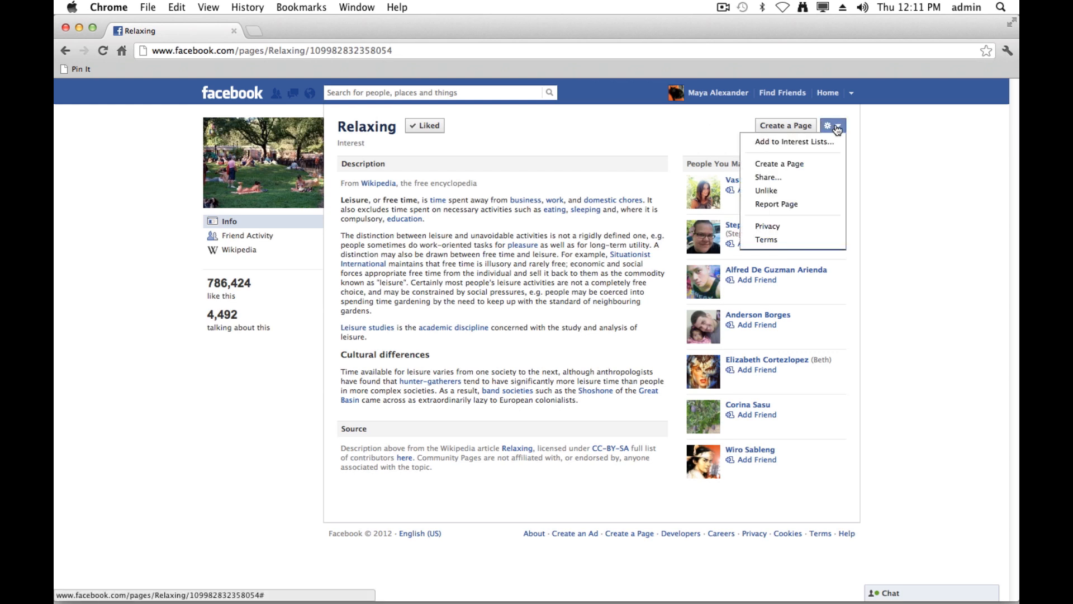
click(817, 191)
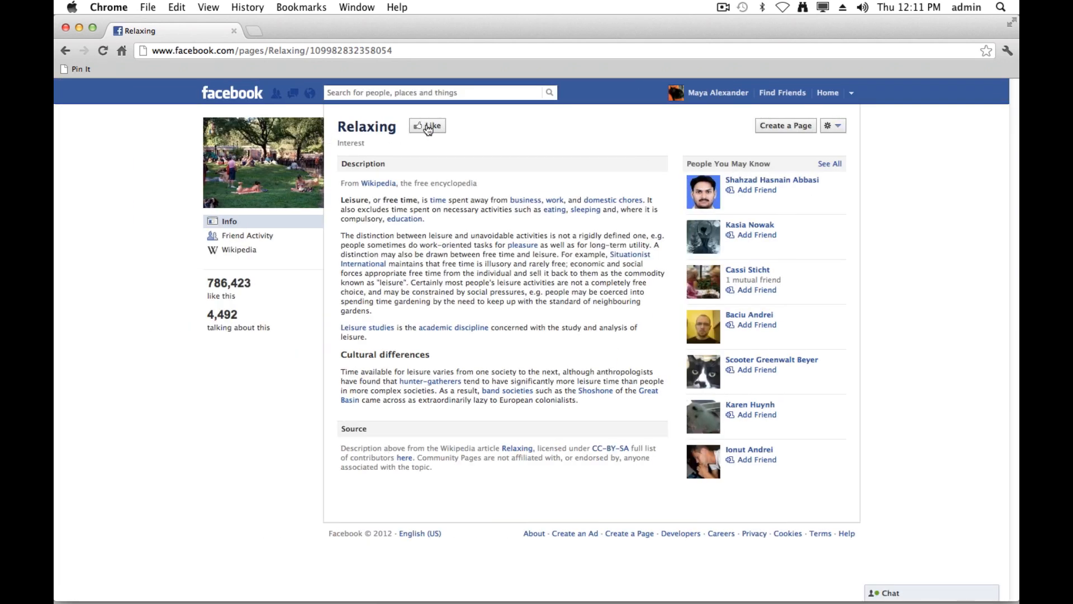
click(430, 128)
From the timeline's Likes, search for "chillin", open the Chillin interest page and look at its page options, including Unlike.
click(700, 96)
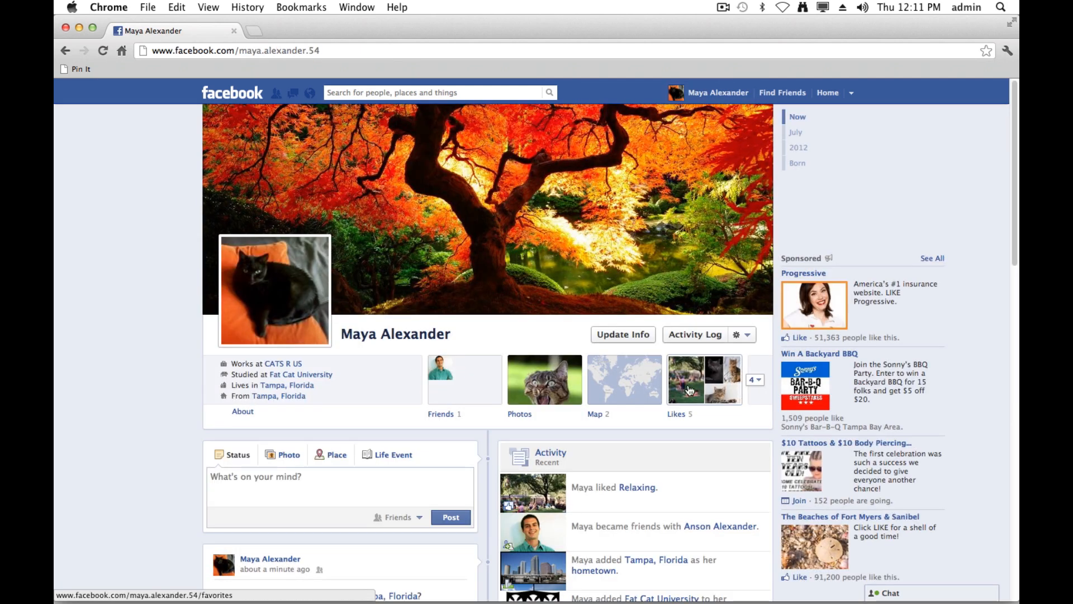
click(700, 387)
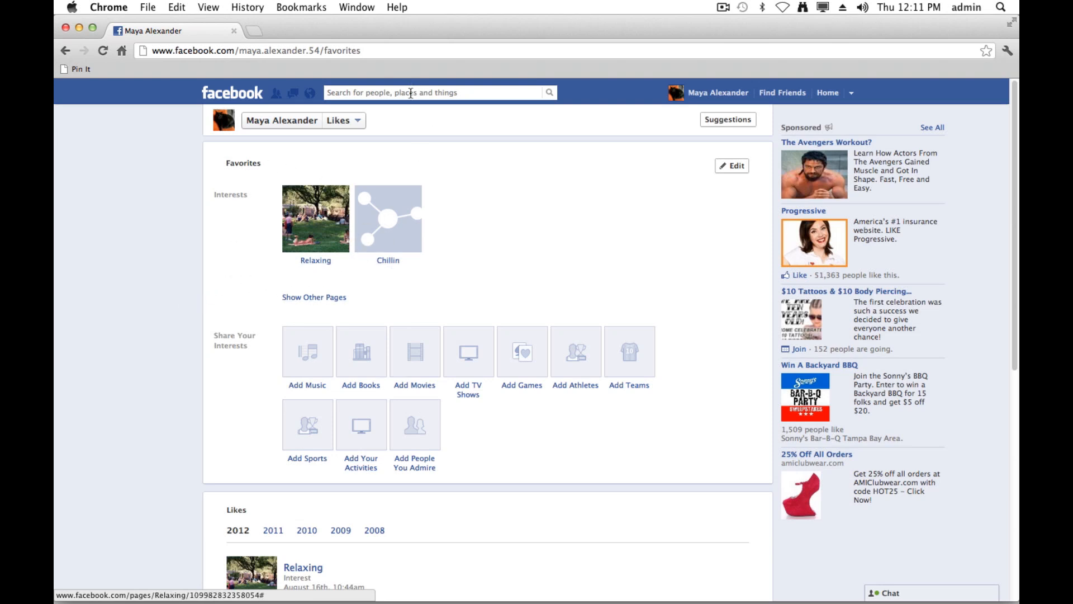
text(chillin)
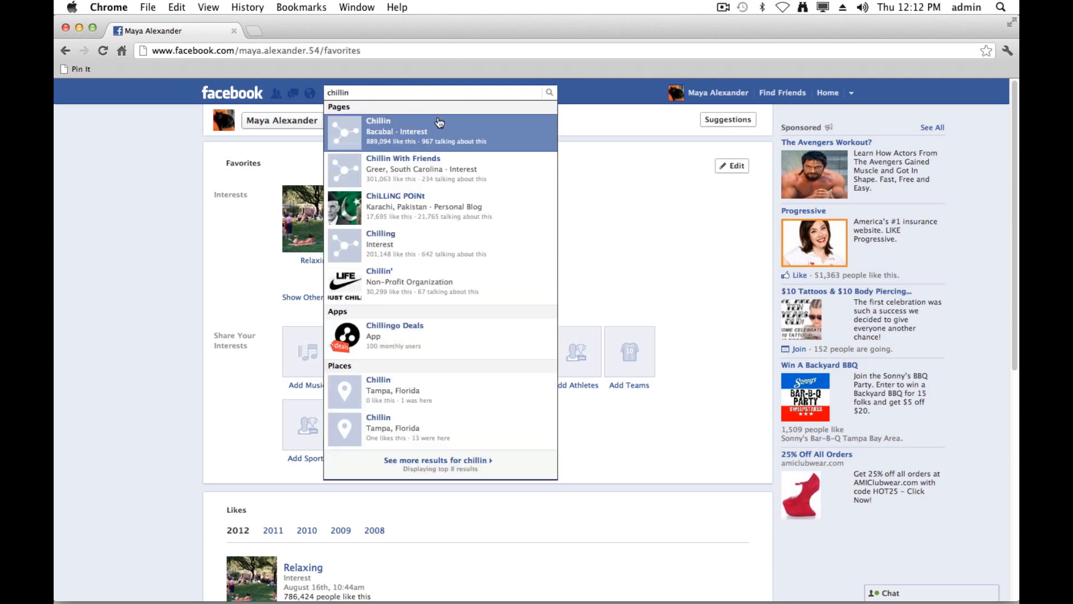
click(436, 120)
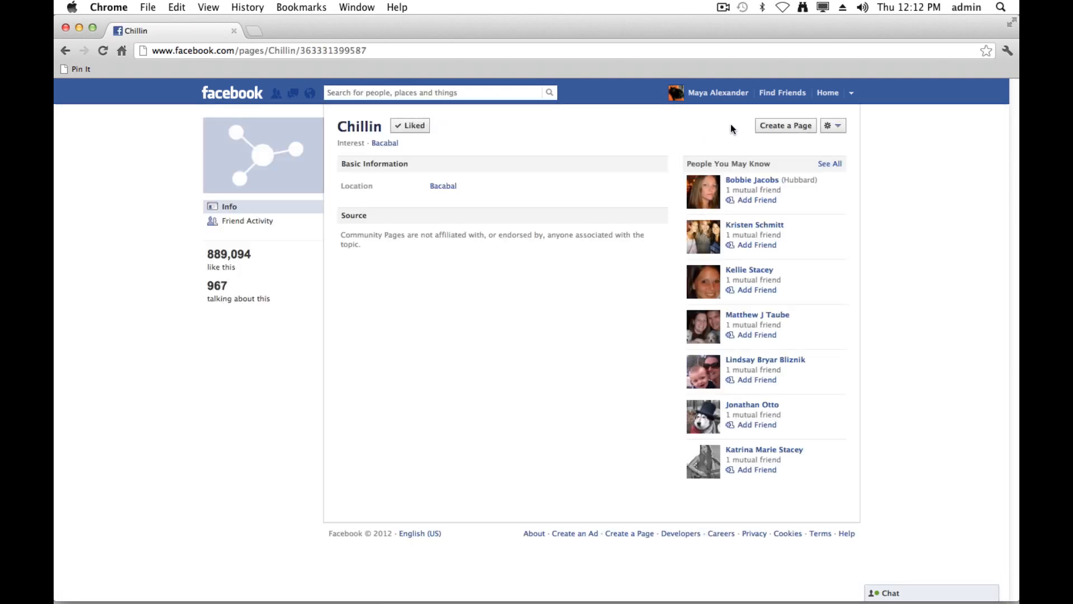
click(832, 125)
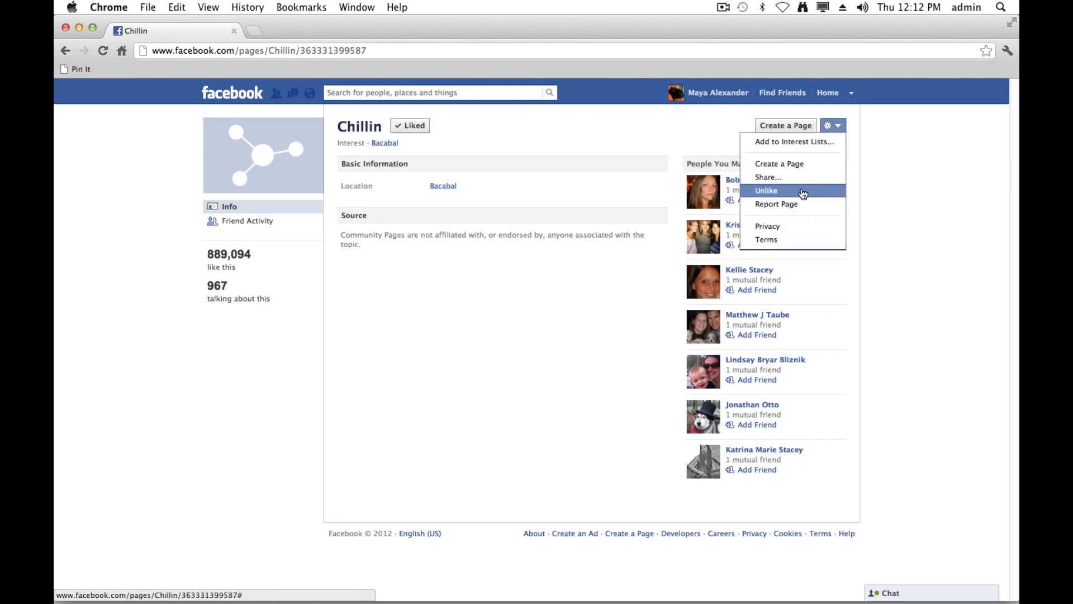
click(894, 177)
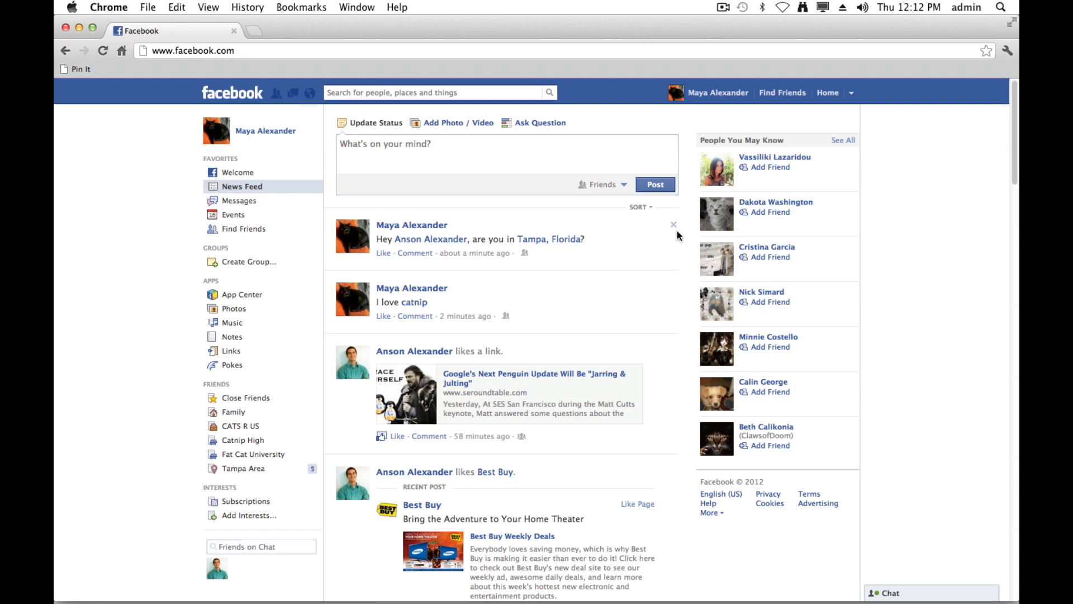
Browse the News Feed to the friend's "Hahaha..." photo post and examine its story and subscription options.
scroll(620, 274, down, 7)
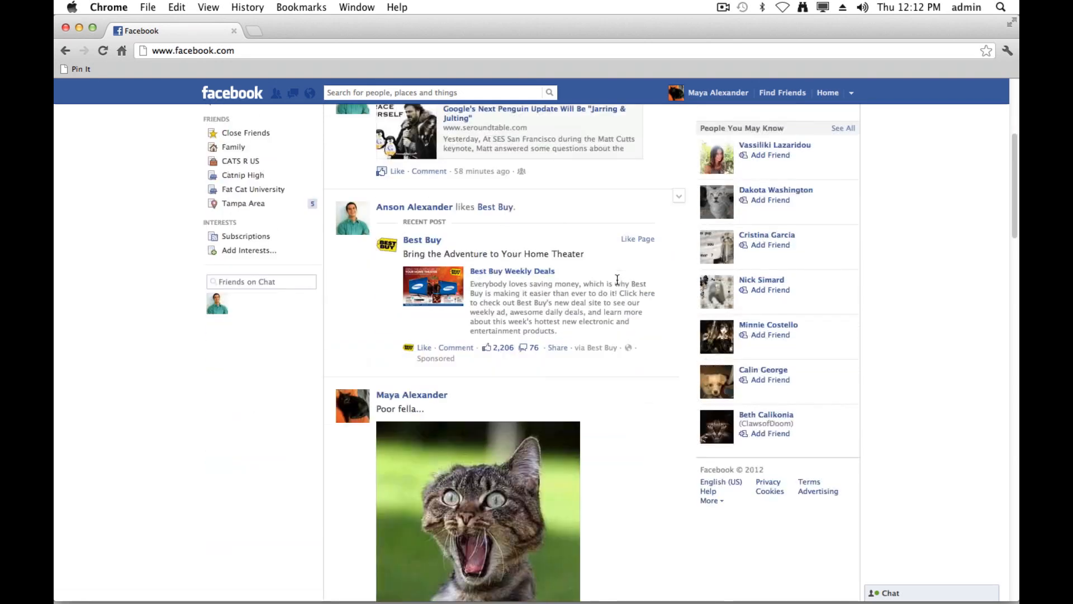
scroll(616, 276, up, 5)
scroll(619, 280, up, 3)
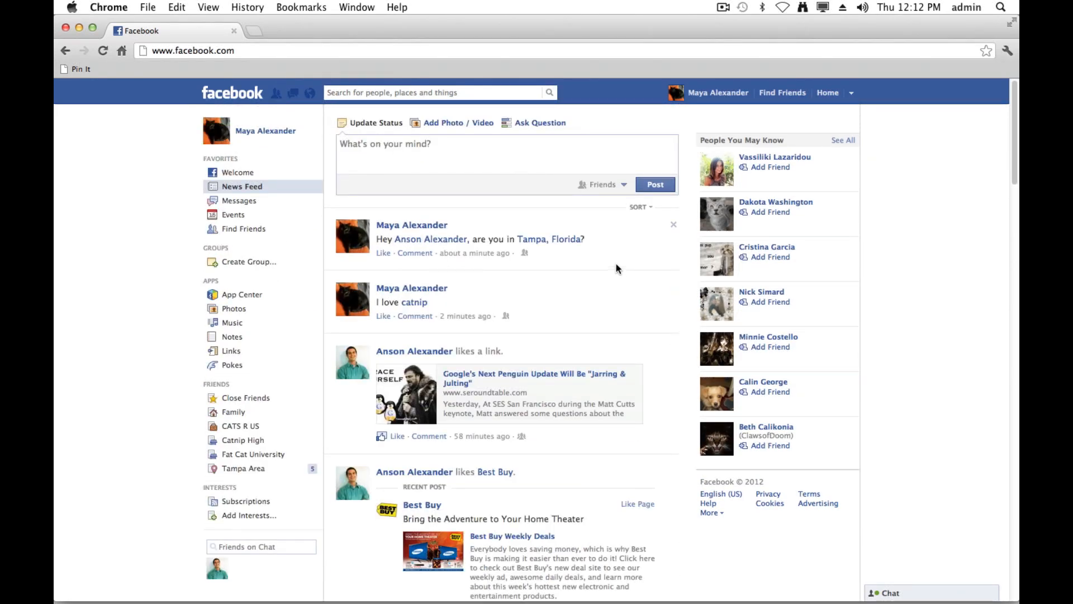
scroll(615, 264, down, 2)
scroll(608, 252, down, 3)
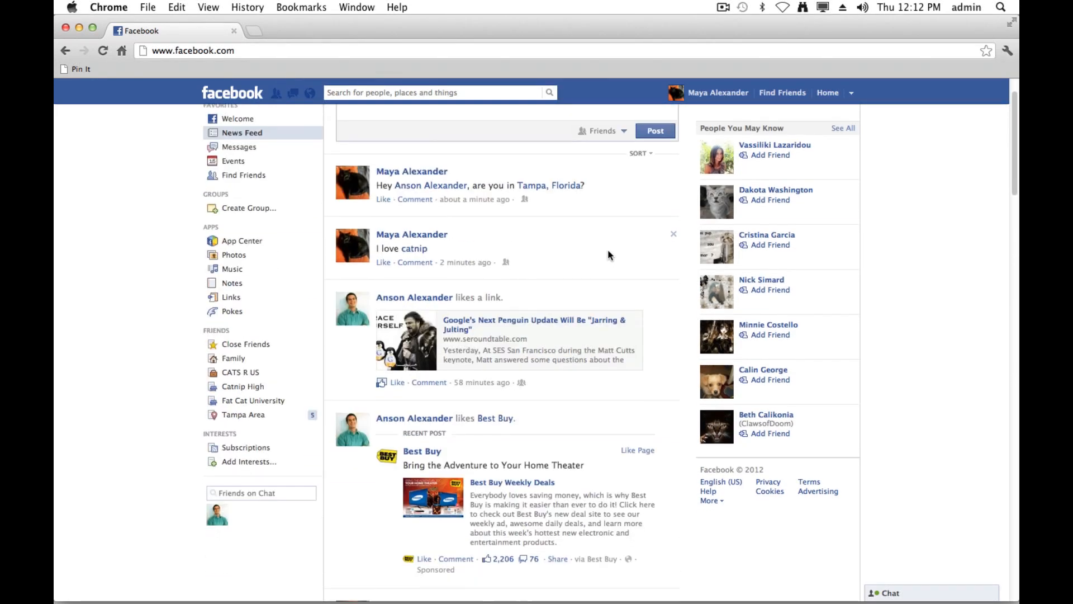
scroll(608, 254, down, 10)
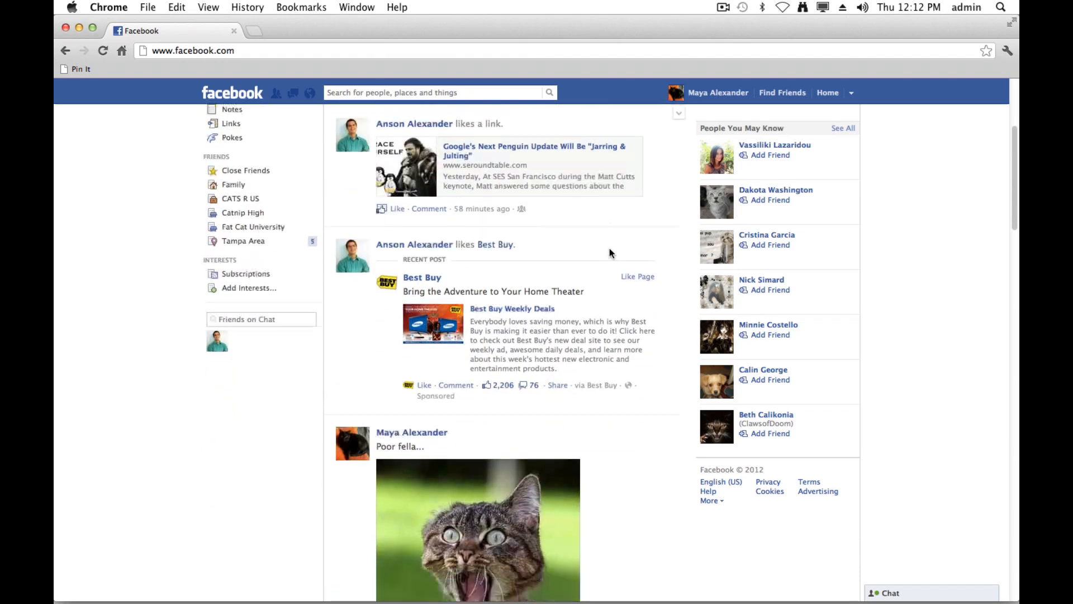
scroll(611, 255, down, 3)
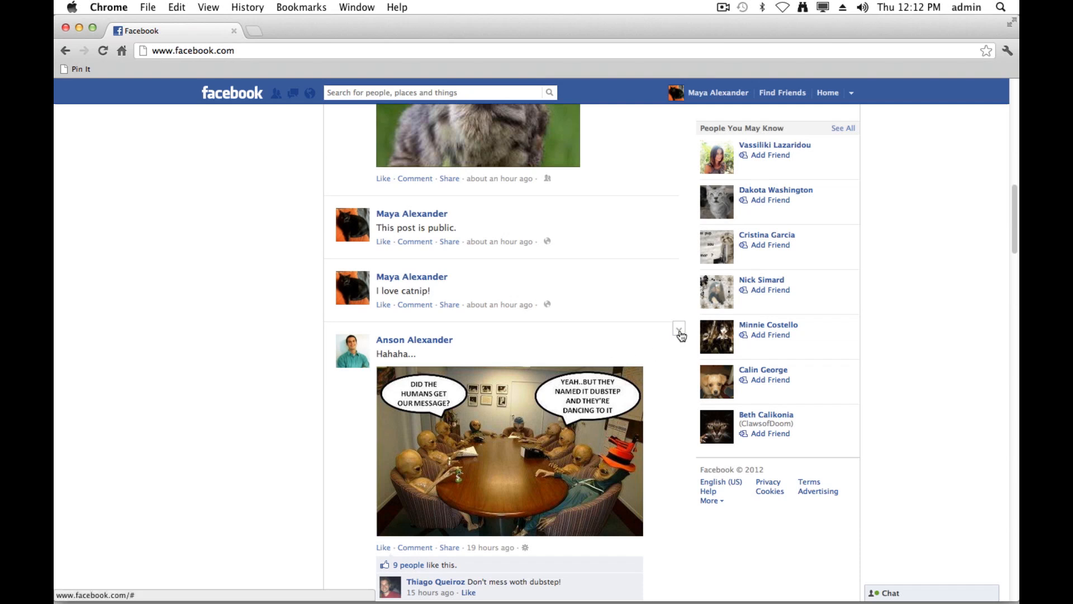
click(680, 332)
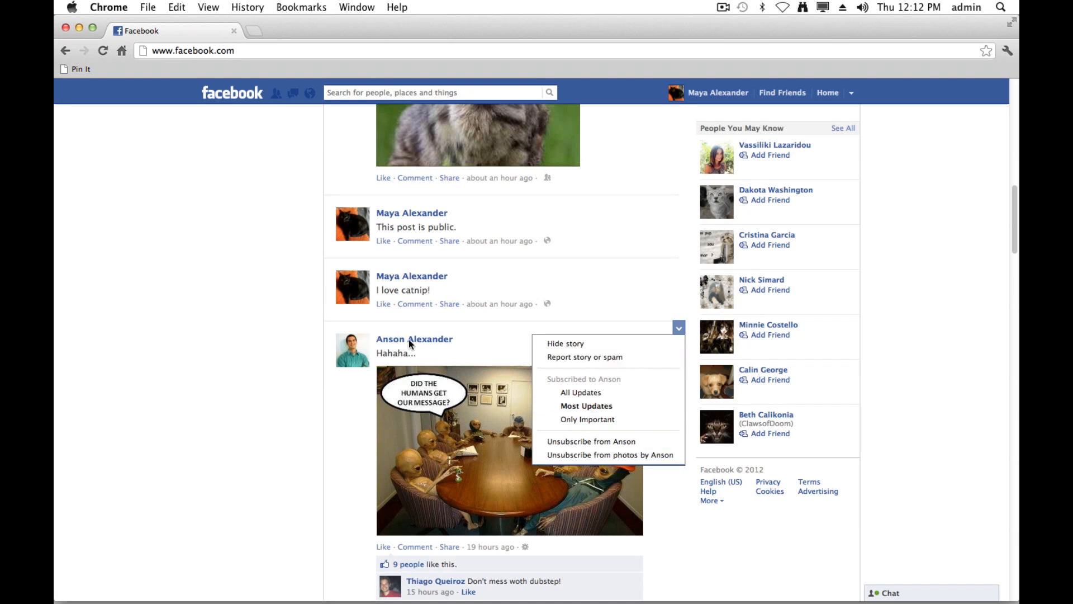
click(215, 285)
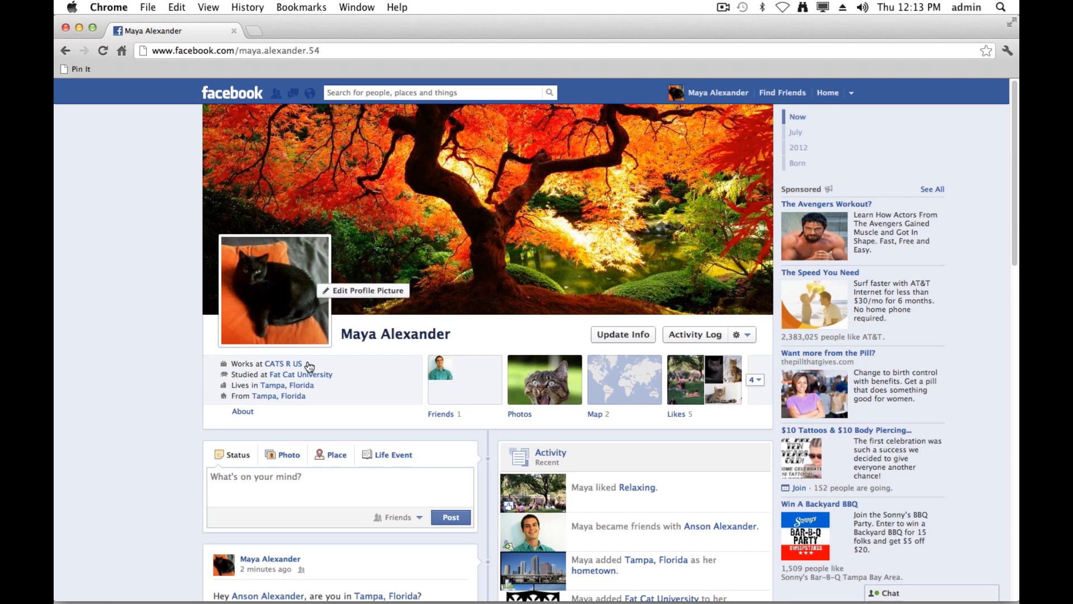
Set who can see the full friend list on the timeline to Only Me.
click(476, 387)
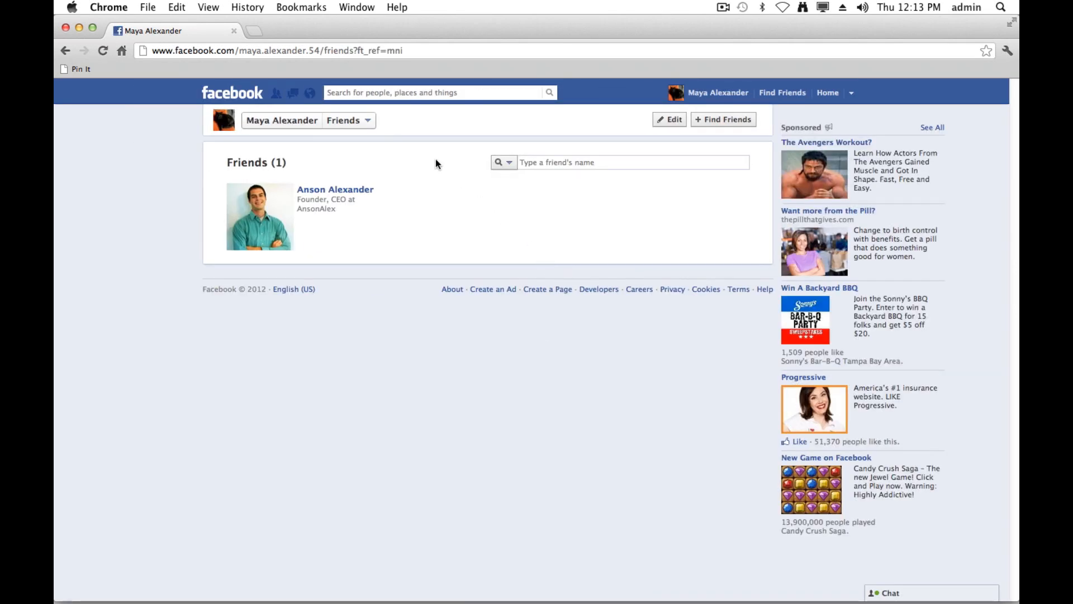
click(674, 124)
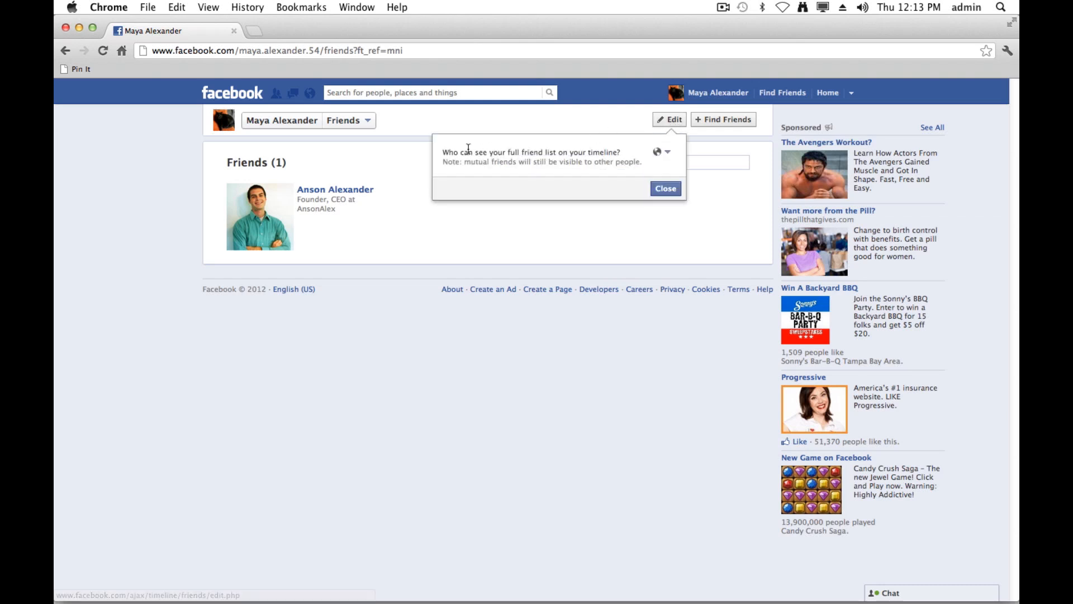
drag(444, 154, 655, 157)
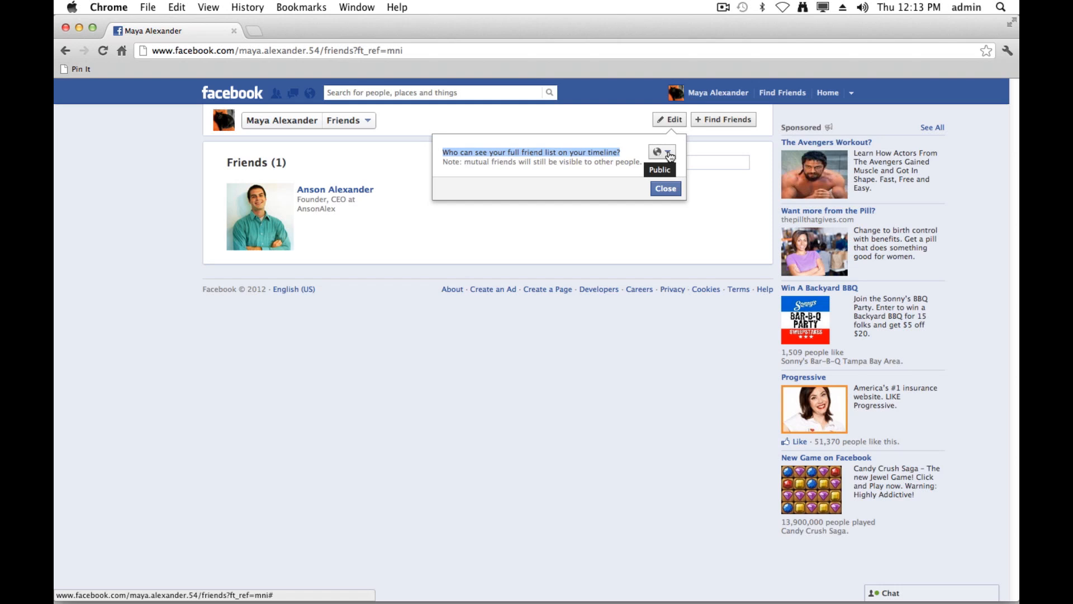
click(668, 153)
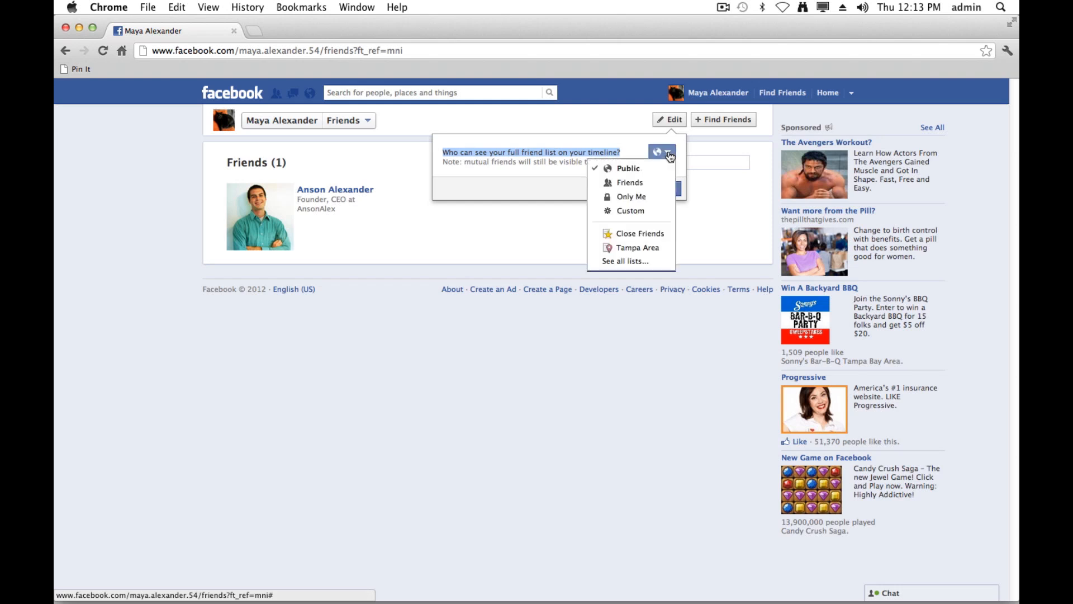
click(646, 199)
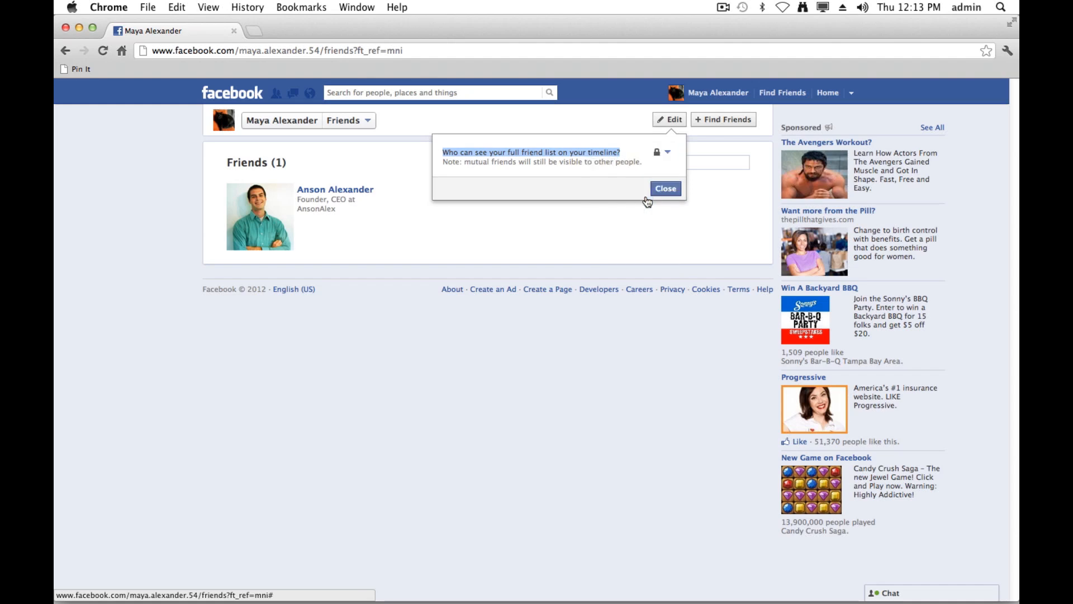
Open the complete set of friend lists from the home page and create a list named Test List without members.
click(695, 95)
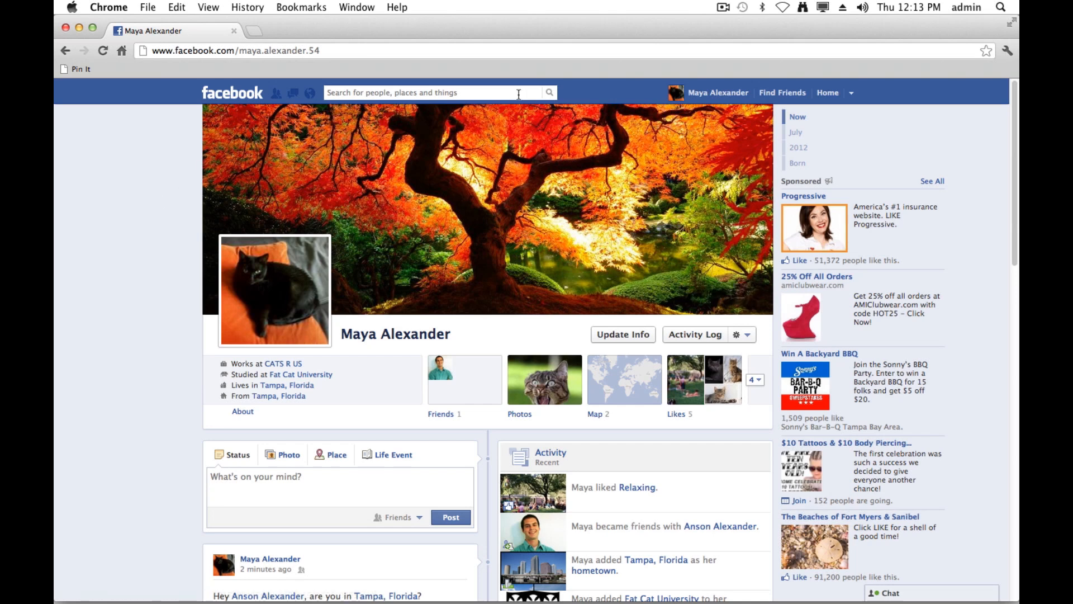
click(826, 94)
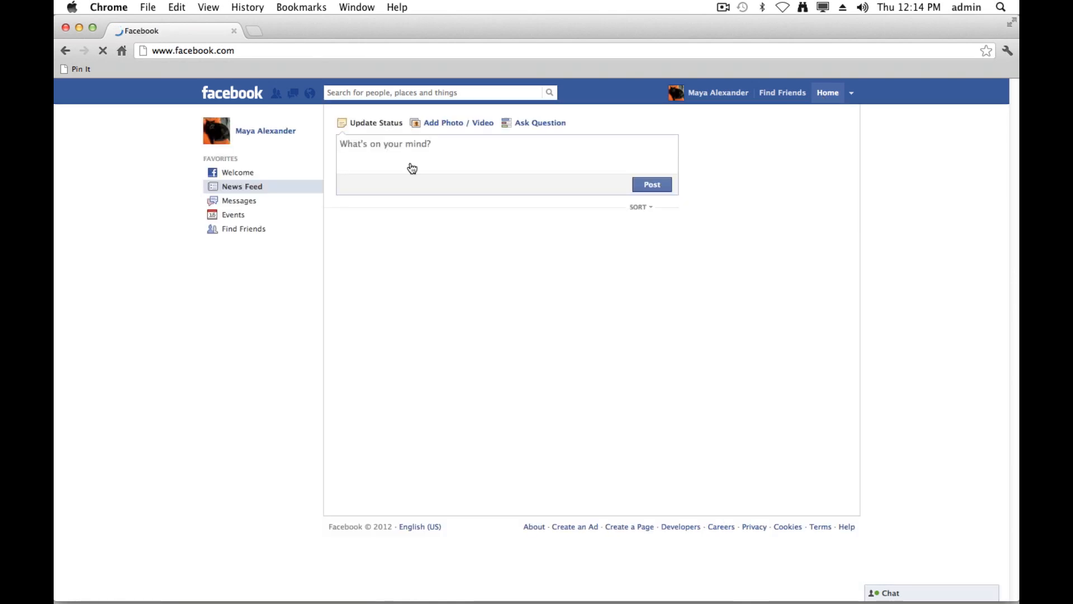
scroll(171, 296, down, 1)
scroll(171, 297, down, 3)
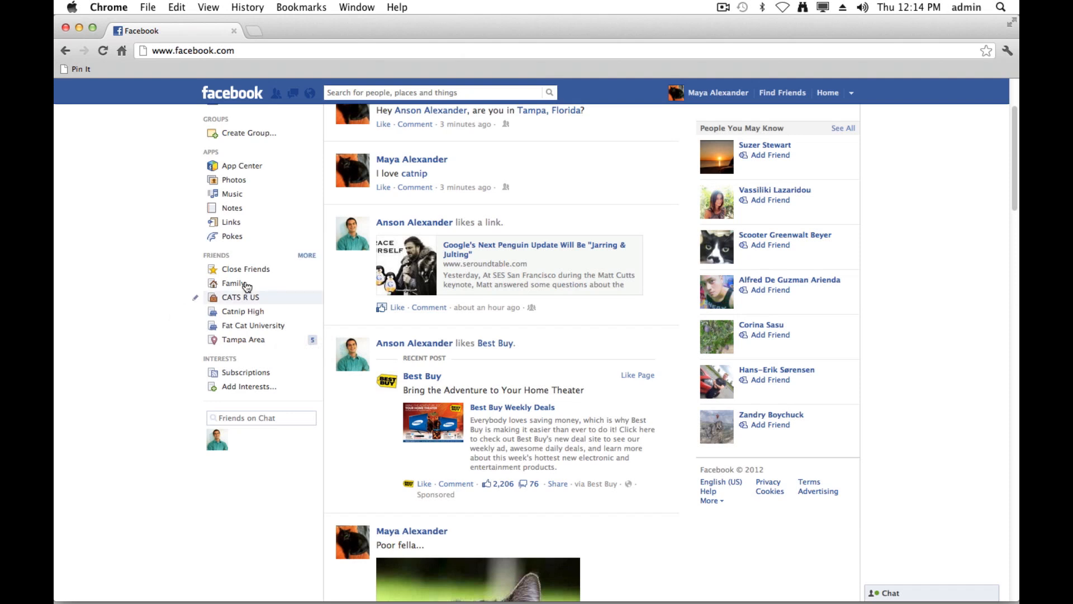
click(307, 256)
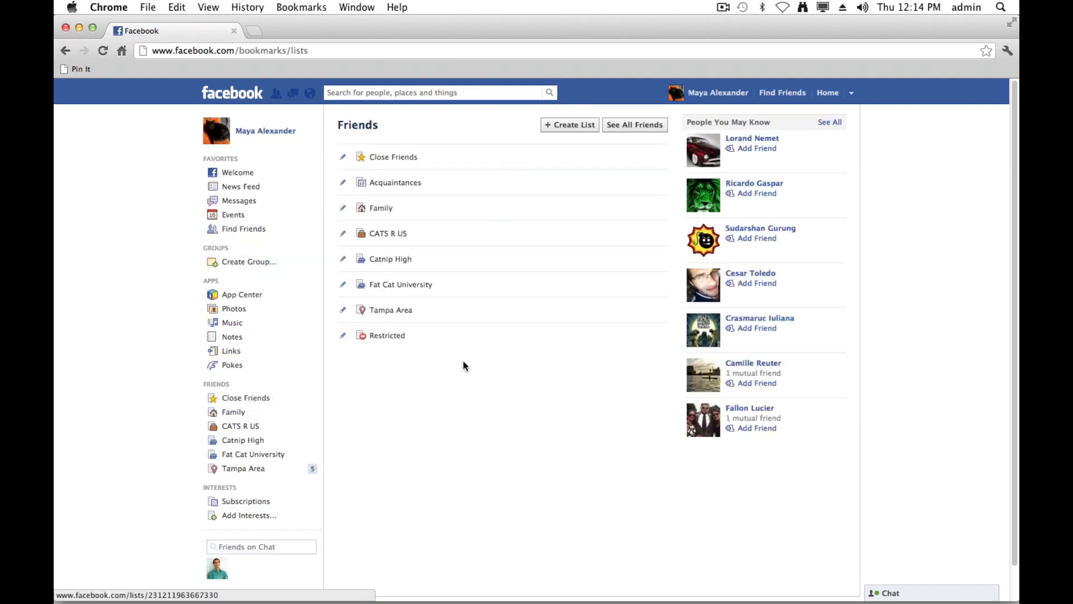
click(578, 129)
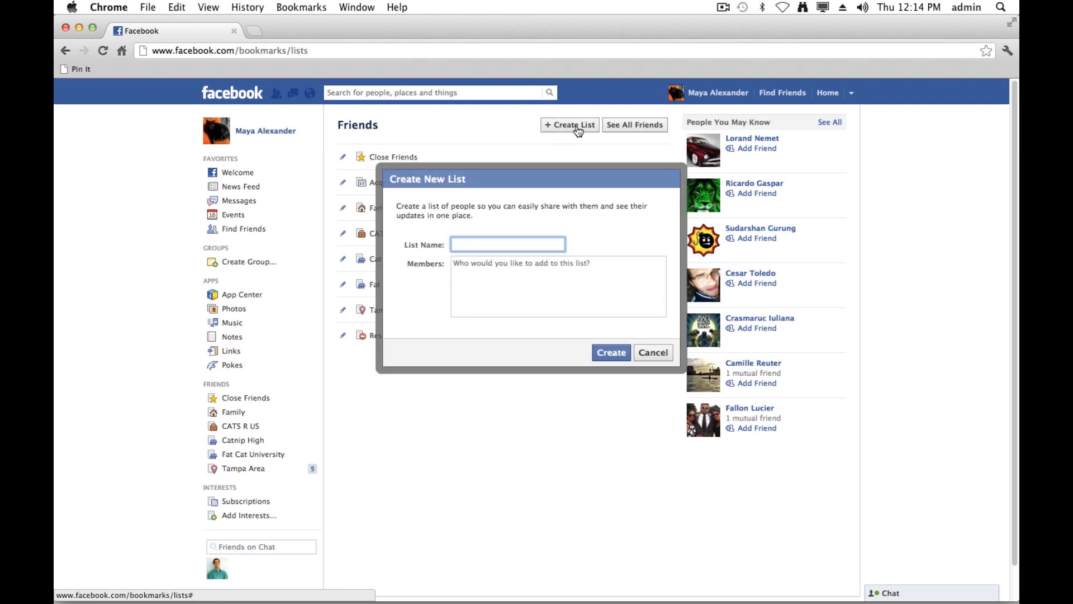
text(Test List)
click(472, 268)
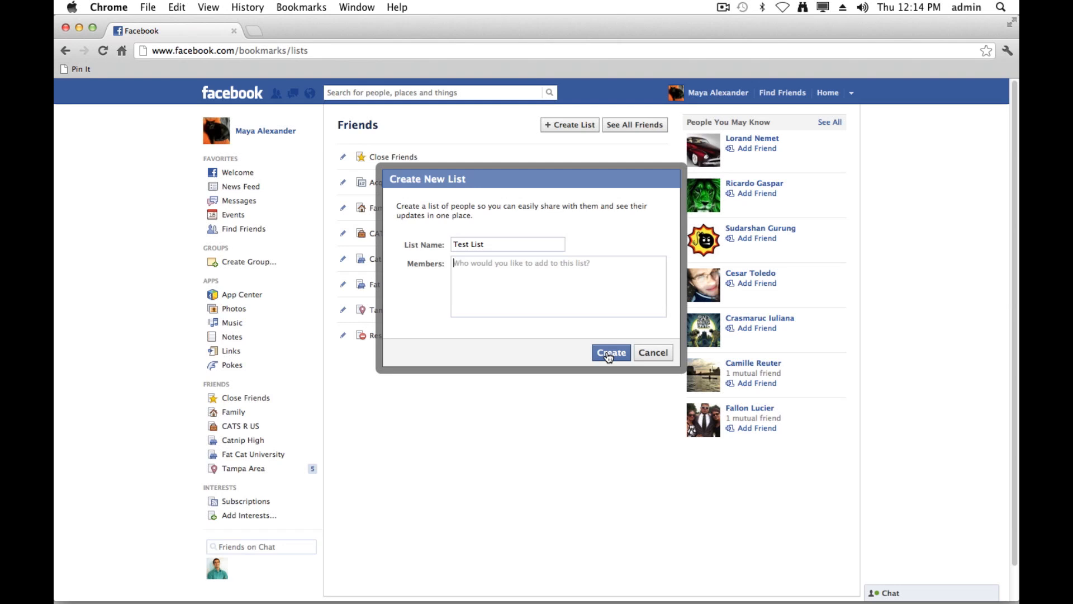
click(609, 352)
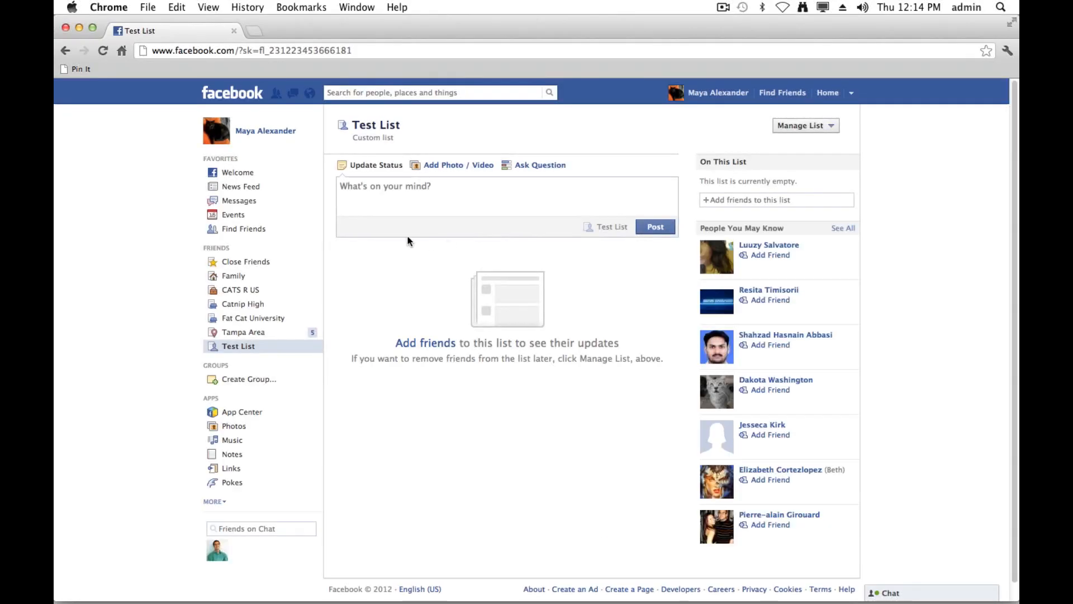
Find the friend's profile through search and add the friend to Test List.
click(426, 92)
text(anson)
key(Return)
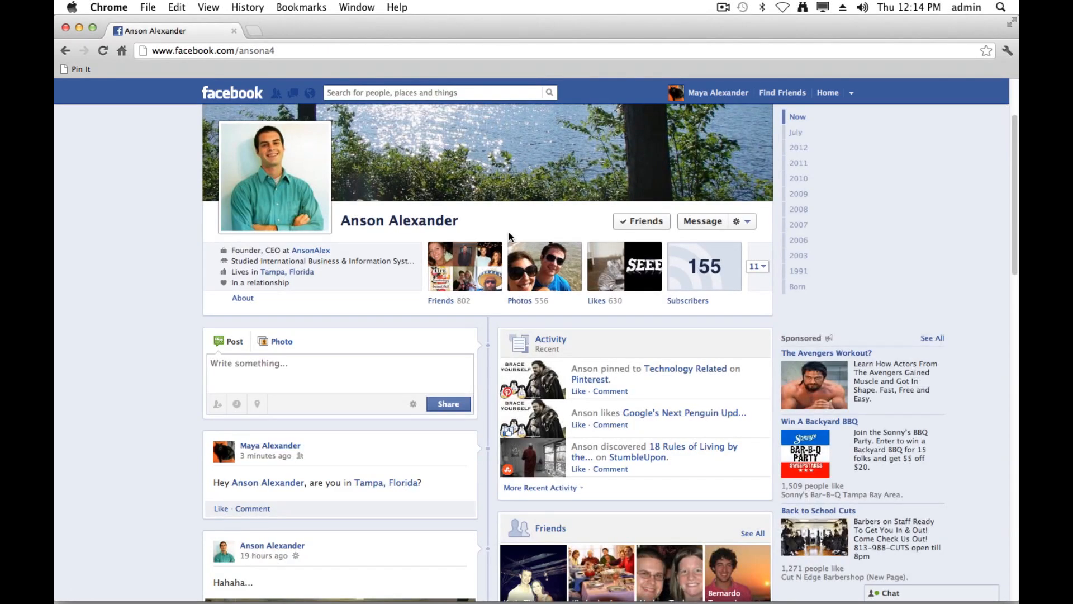
mouse_move(646, 223)
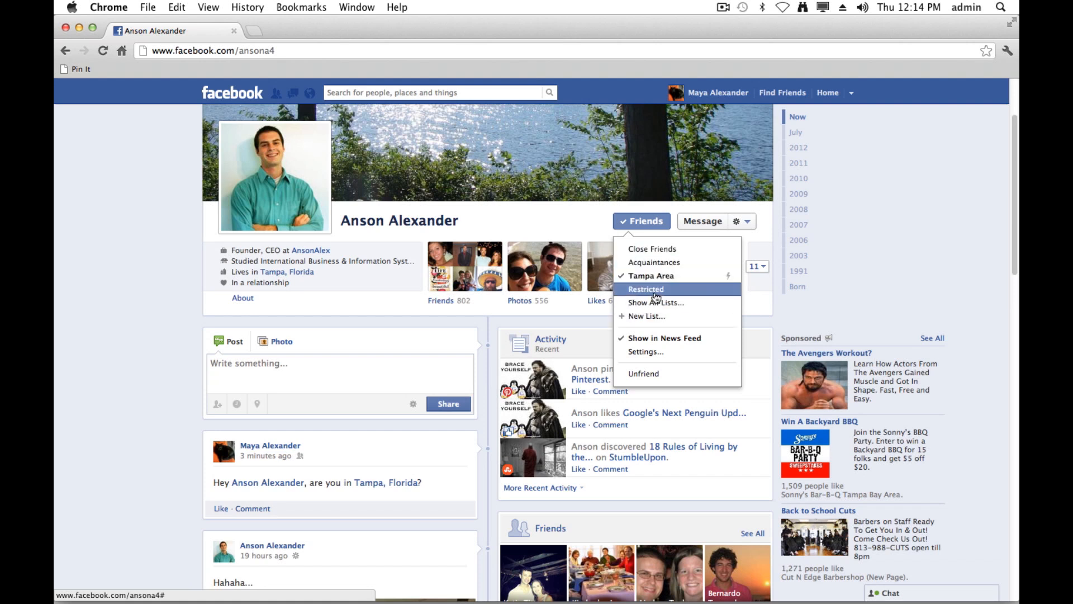
click(693, 302)
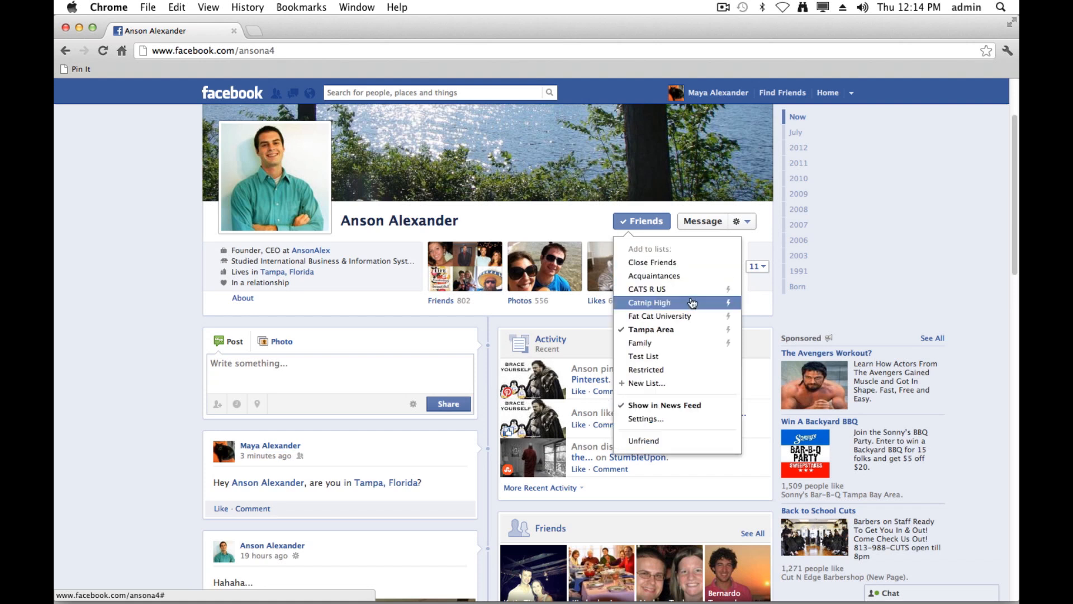
click(659, 358)
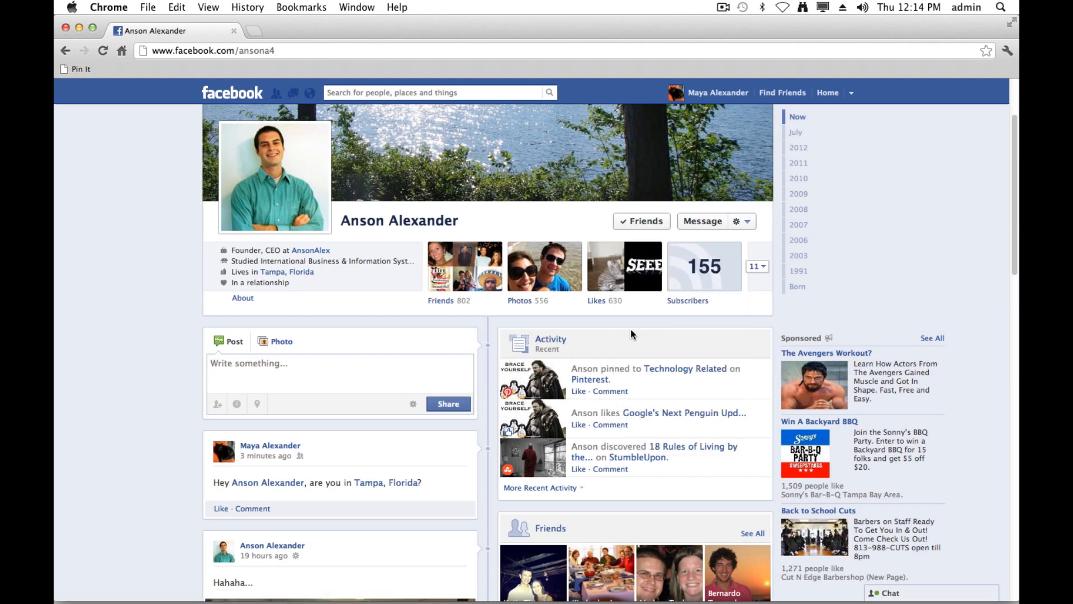
Open Test List from the home page and view its members and updates.
click(828, 93)
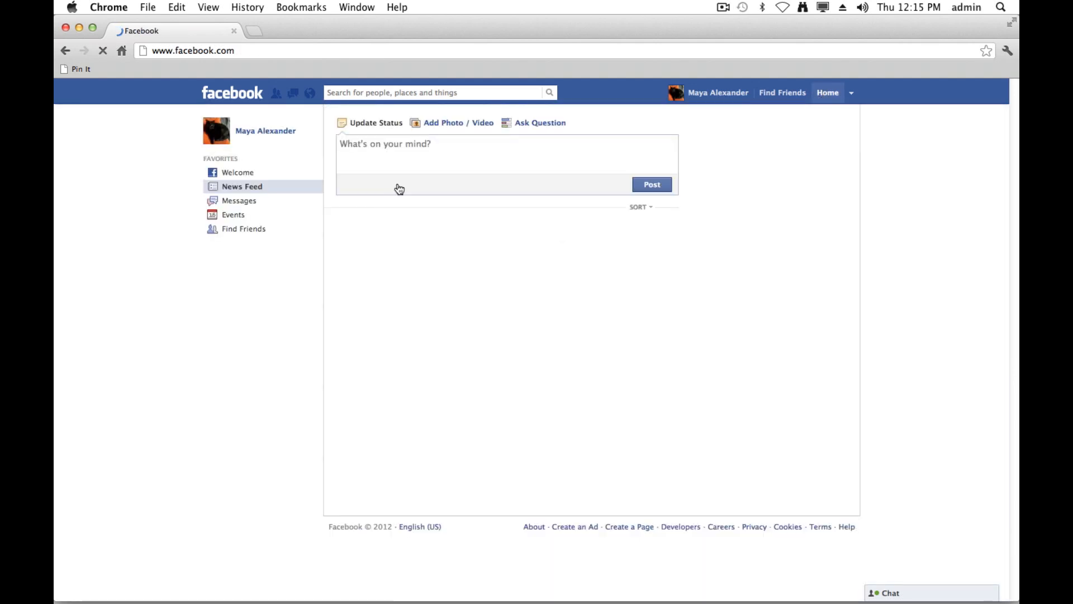
scroll(91, 361, down, 4)
scroll(184, 346, up, 3)
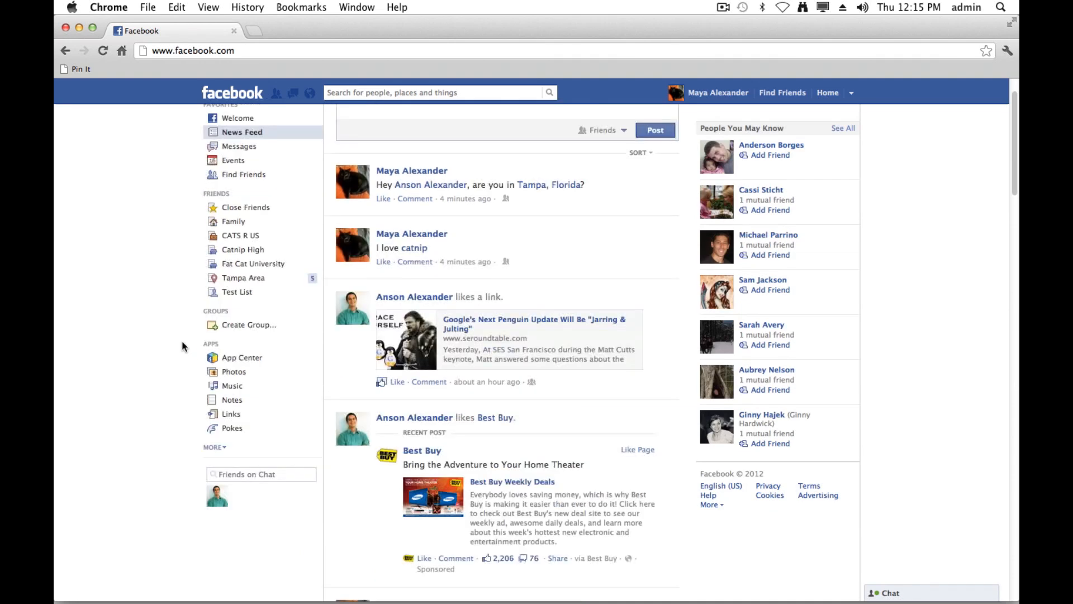
scroll(182, 341, up, 1)
click(237, 316)
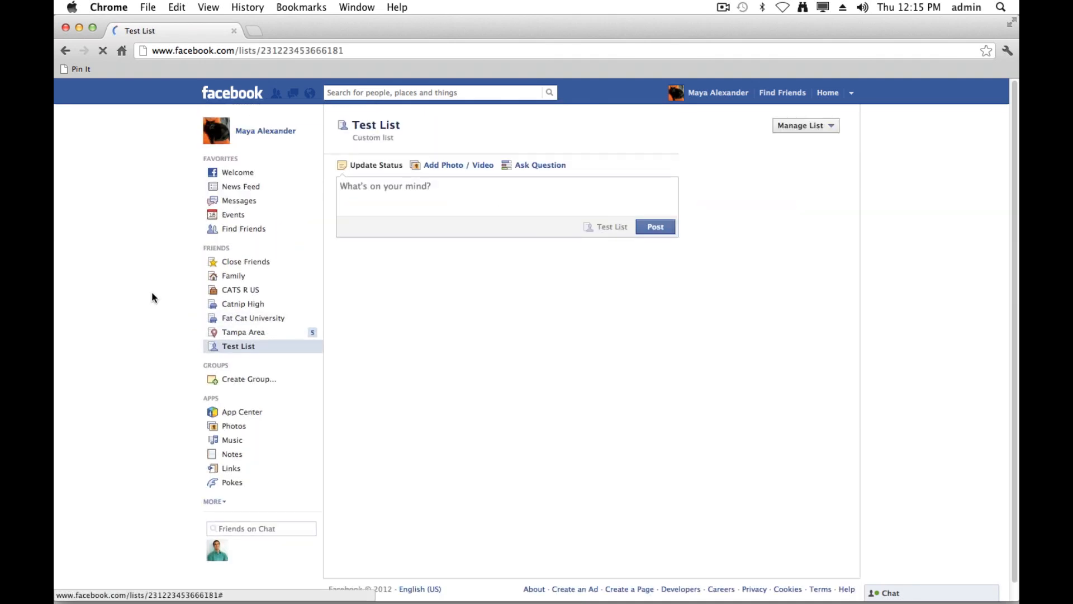
mouse_move(424, 266)
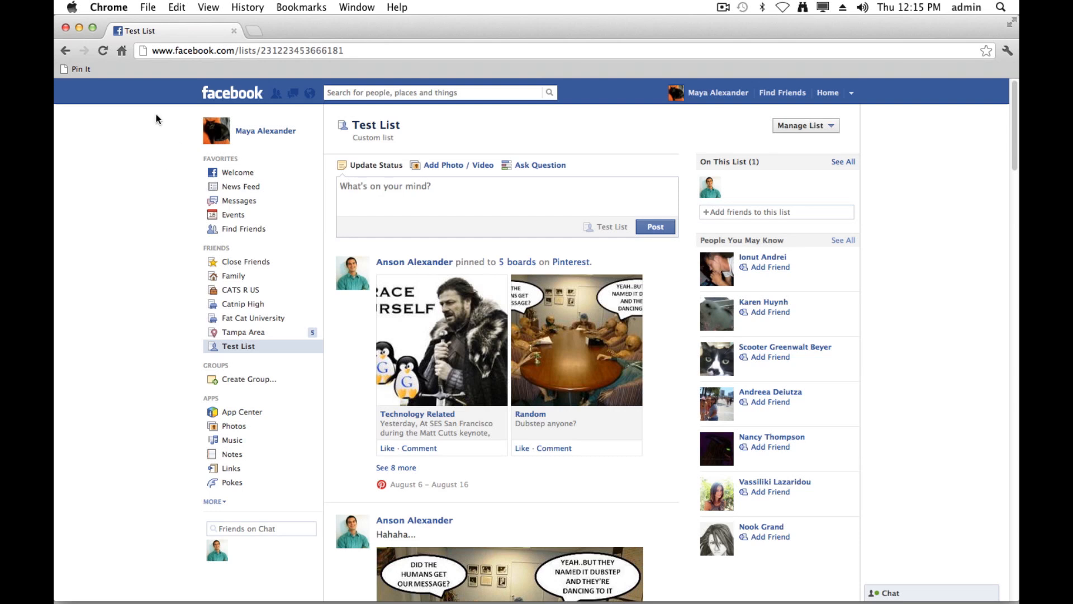
Search the web in a new tab for "google chrome extension remove timeline" and open the Chrome Web Store TimelineRemove result.
click(253, 31)
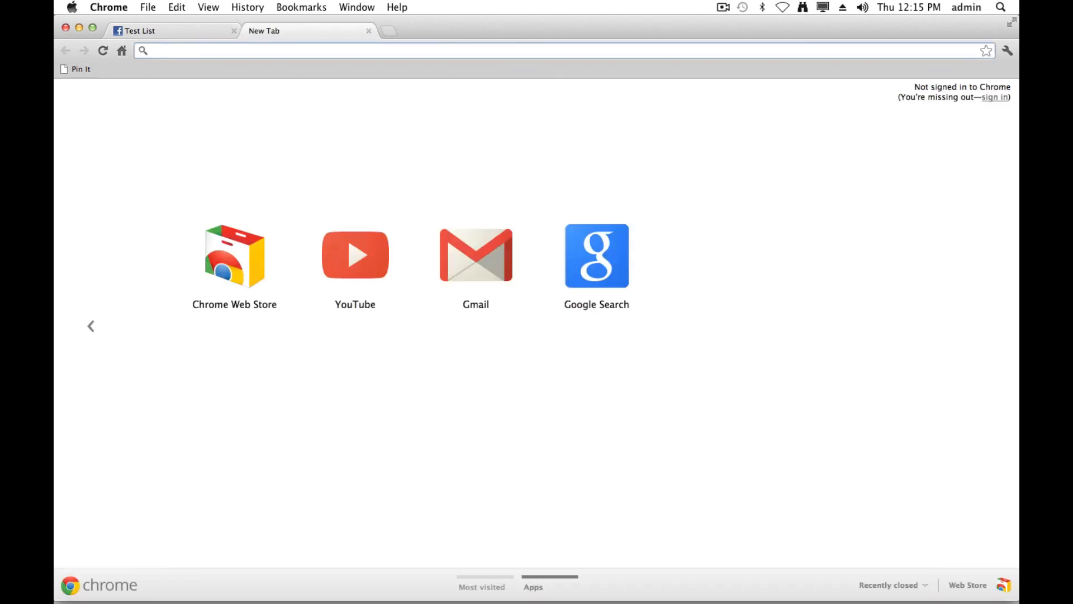
text(google chrome )
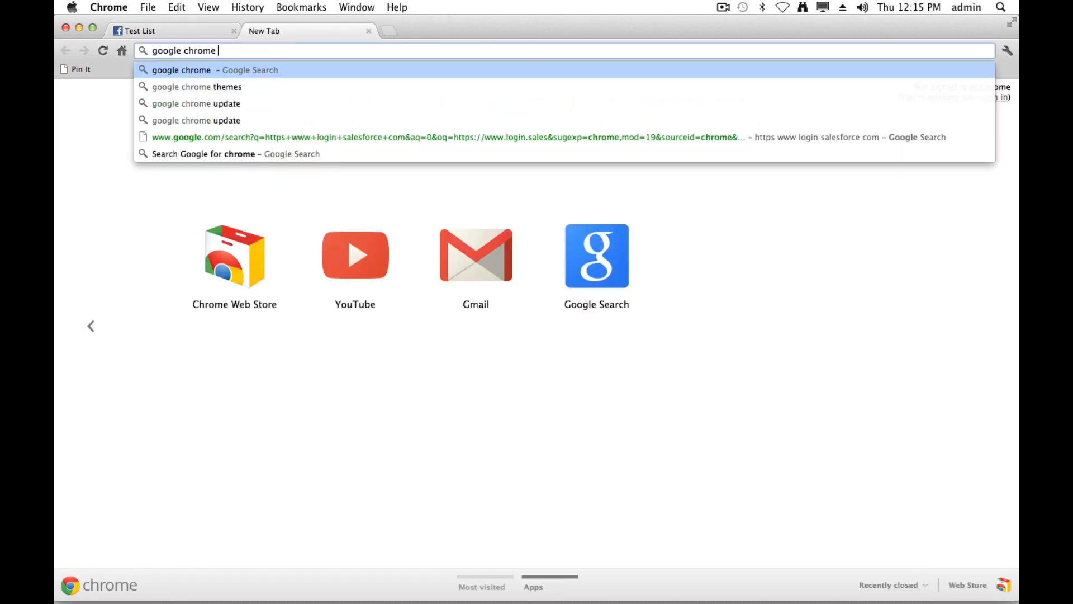
text(extension remove)
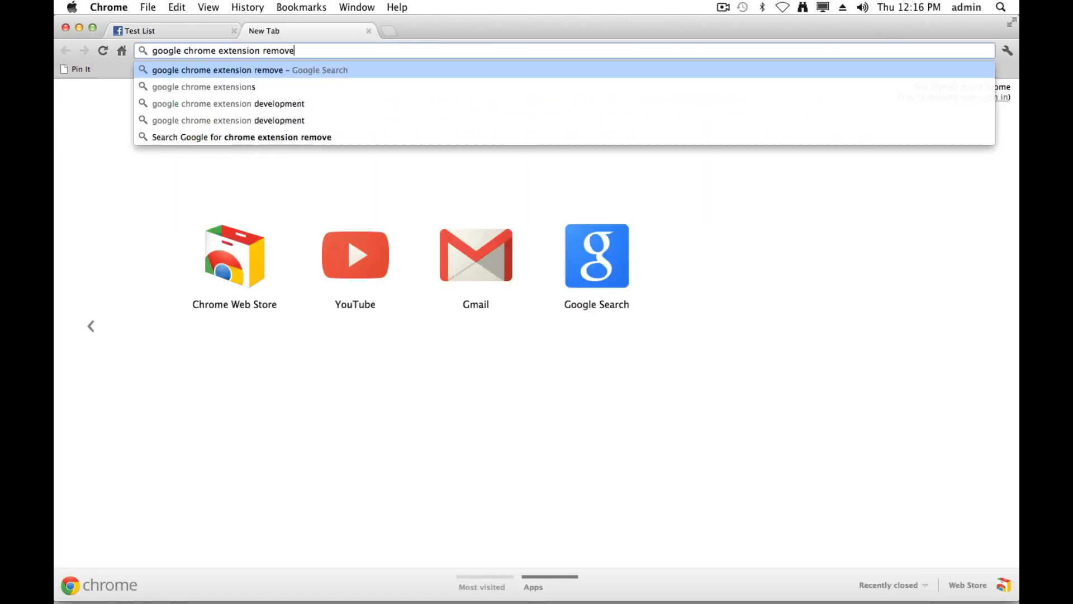
text( timeline)
key(Return)
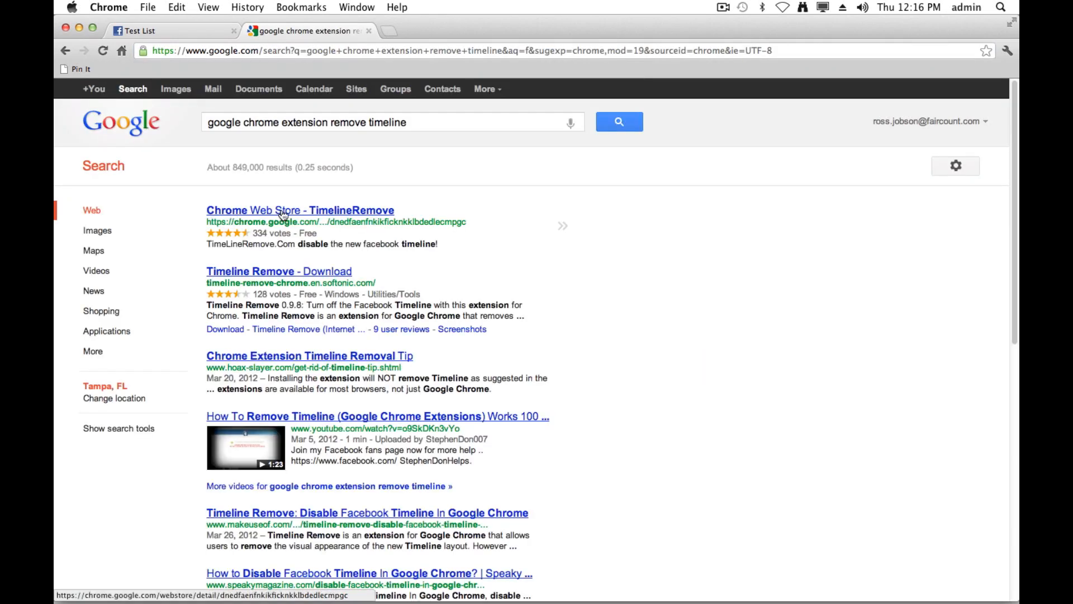
click(344, 213)
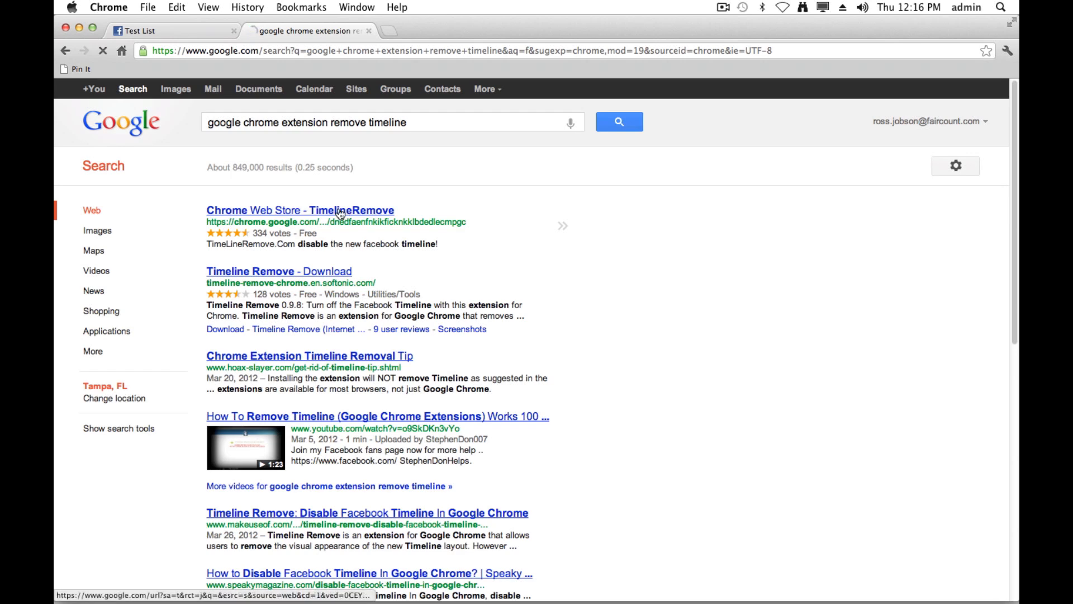